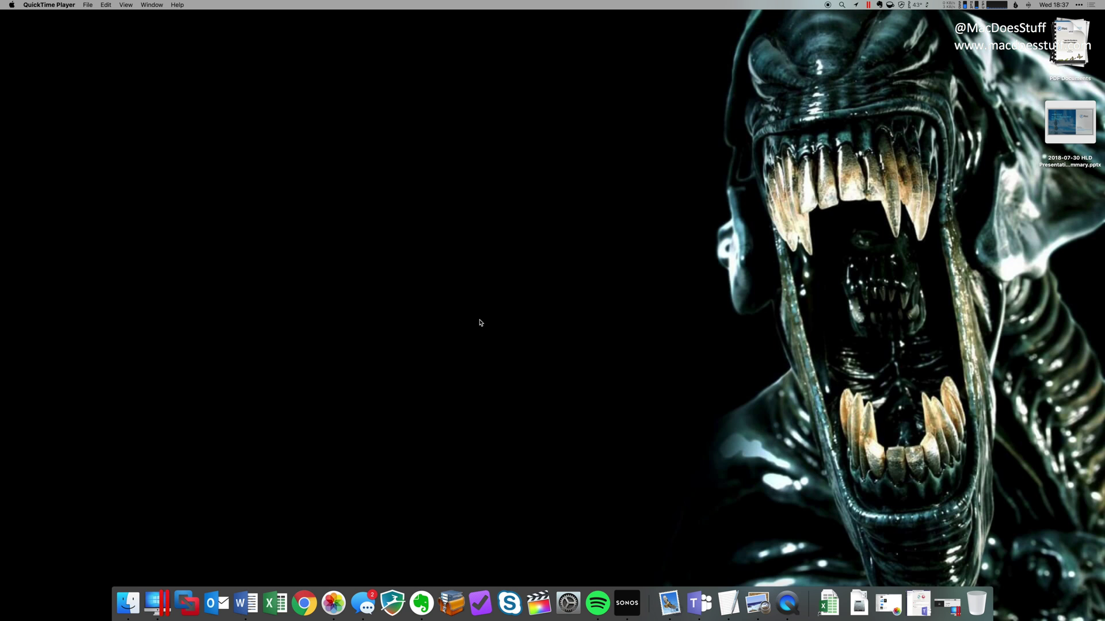
Show the Applications folder in a new Finder window, sorted by Size so Final Cut Pro (3.75 GB) leads.
left_click(127, 602)
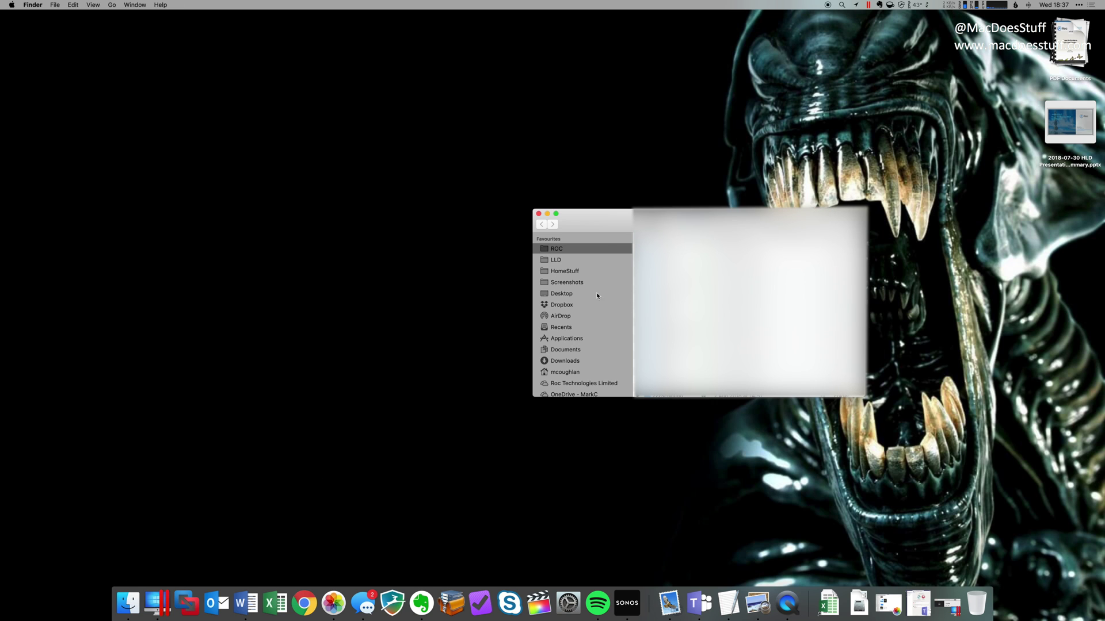
left_click_drag(599, 223, 440, 192)
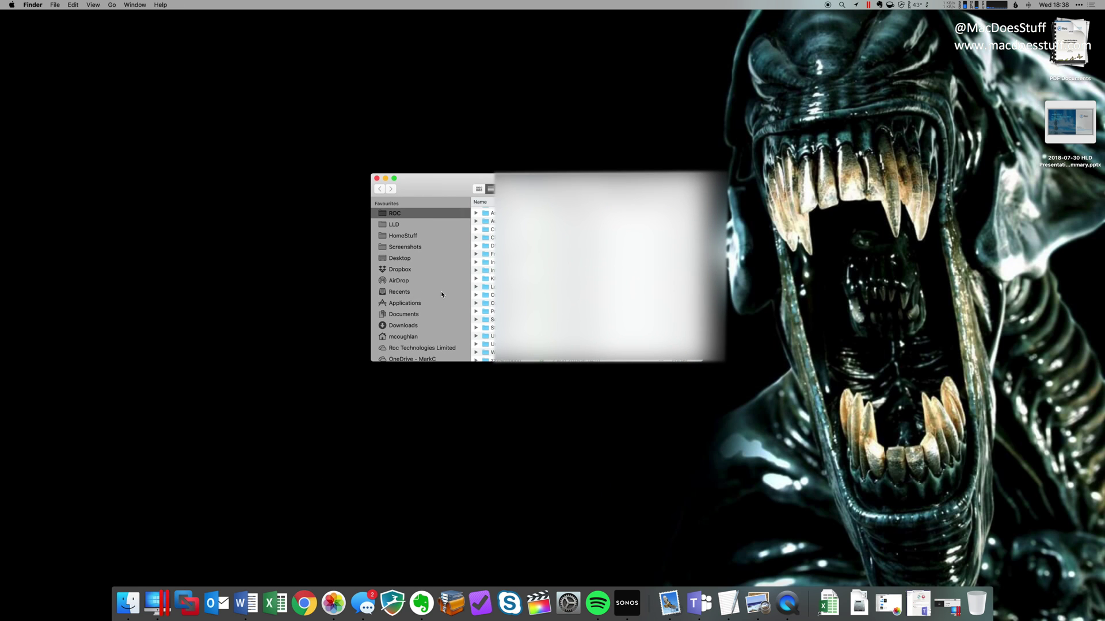
left_click(414, 304)
left_click(655, 205)
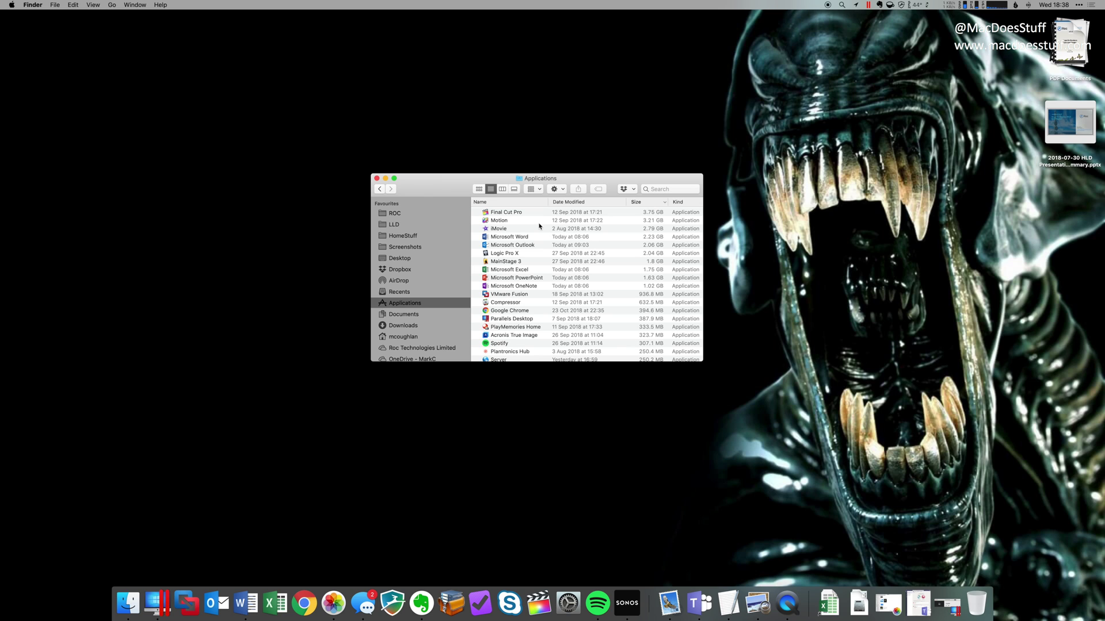
Launch the App Store through a Spotlight search for 'app store'.
key("super+space")
type("app store")
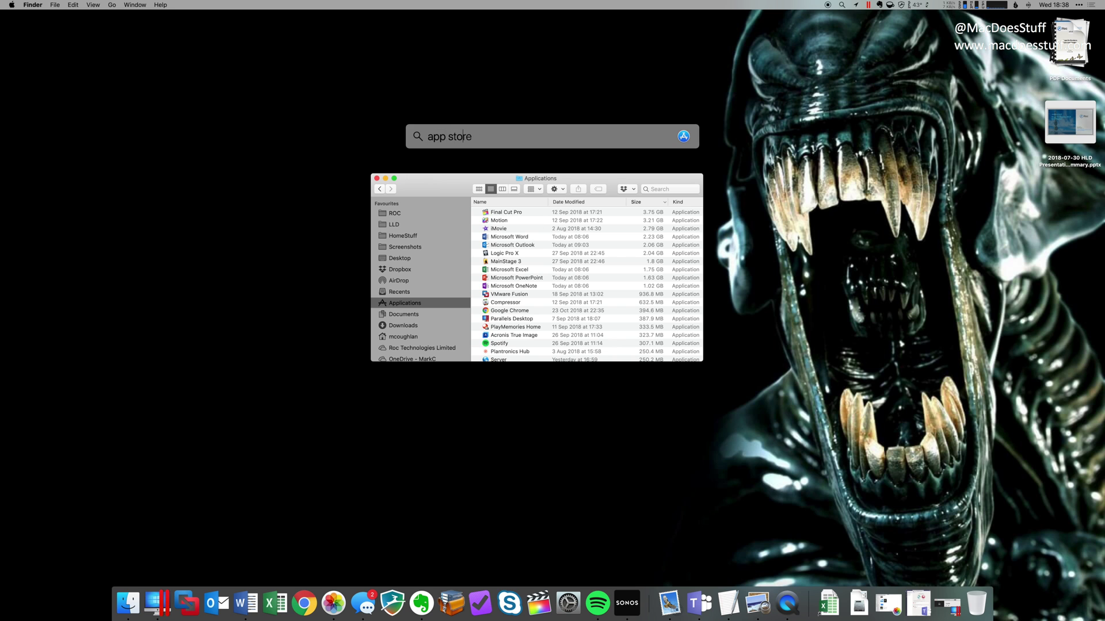
key("Return")
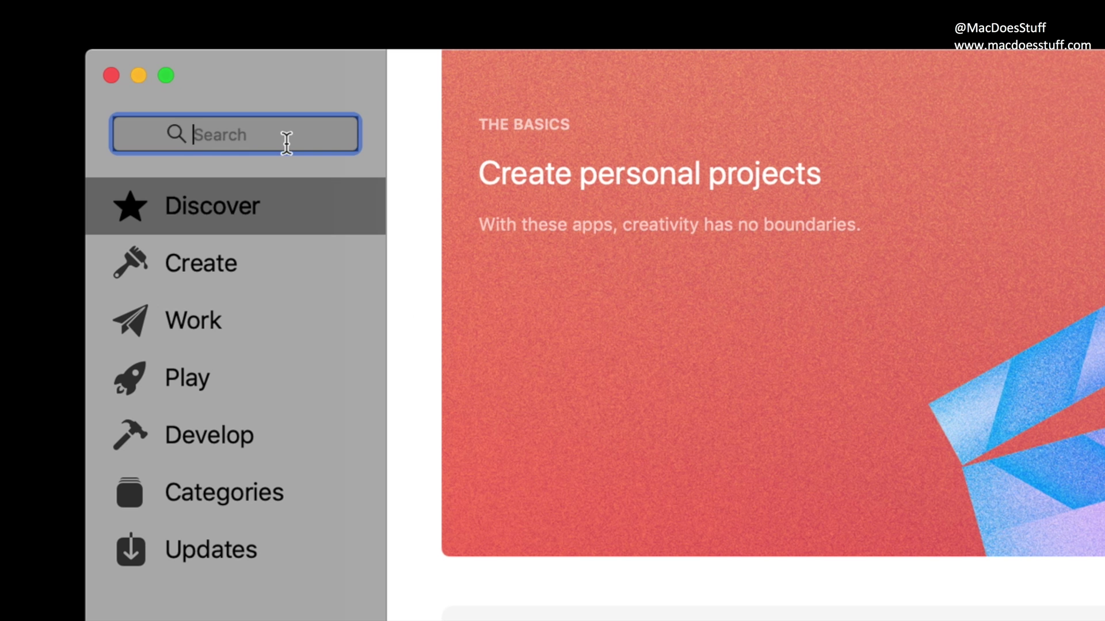
Search the store for 'macos mojave', open the macOS Mojave page and request GET.
type("ma")
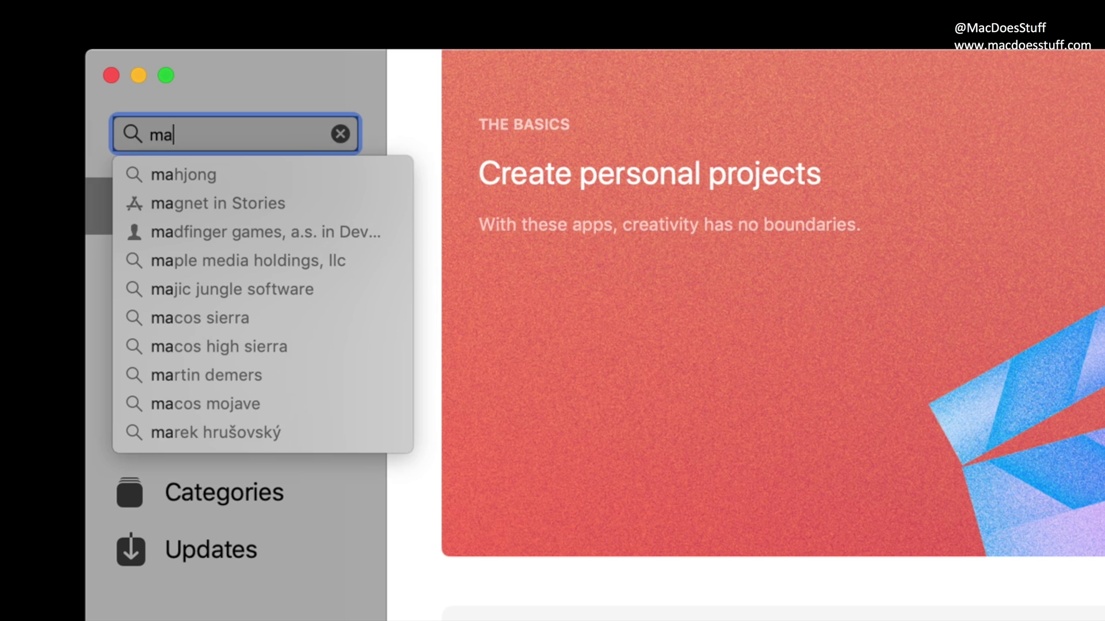
type("cos mo")
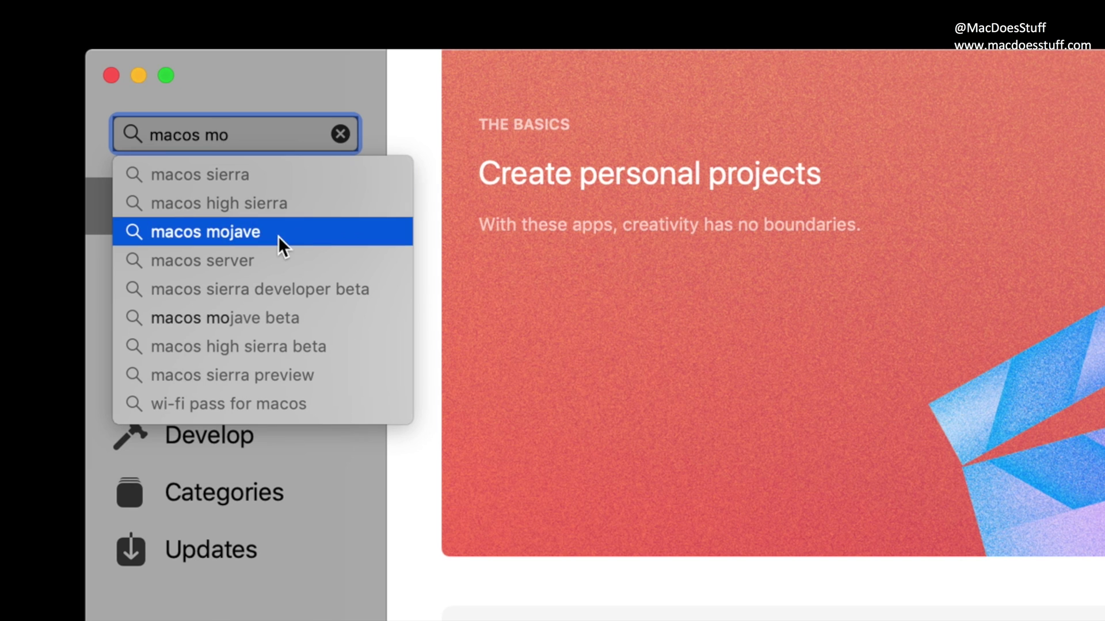
left_click(278, 236)
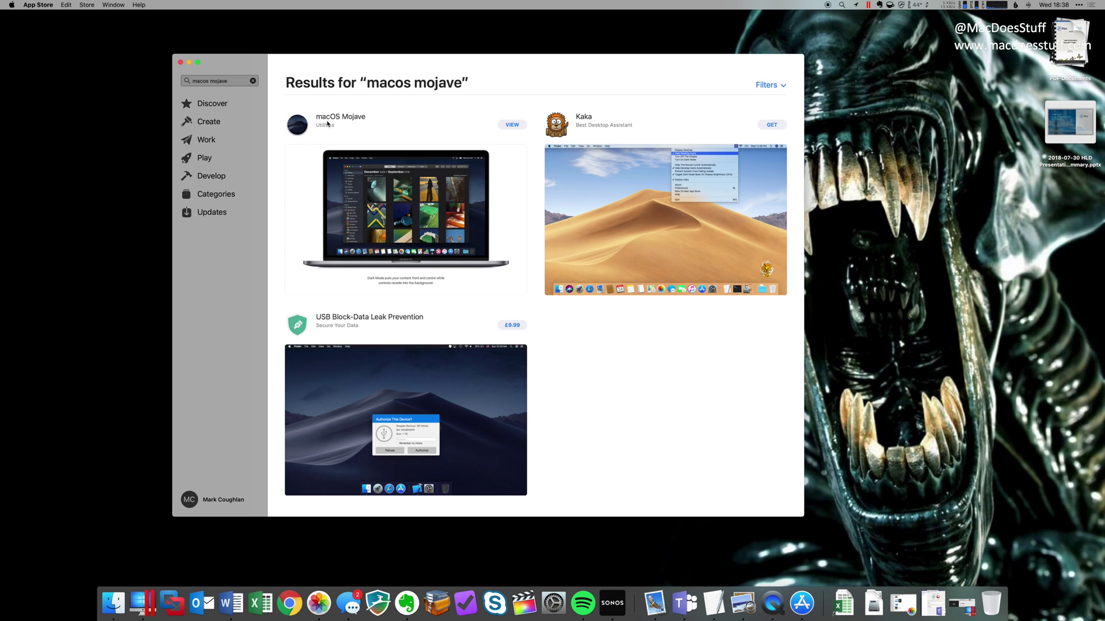
left_click(506, 128)
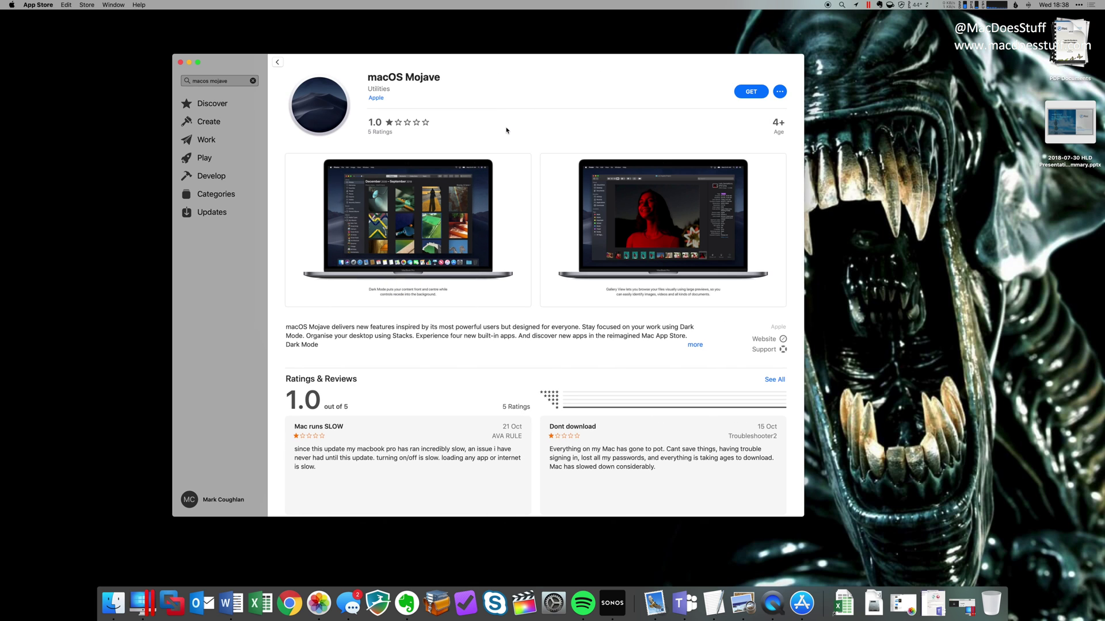
left_click(742, 96)
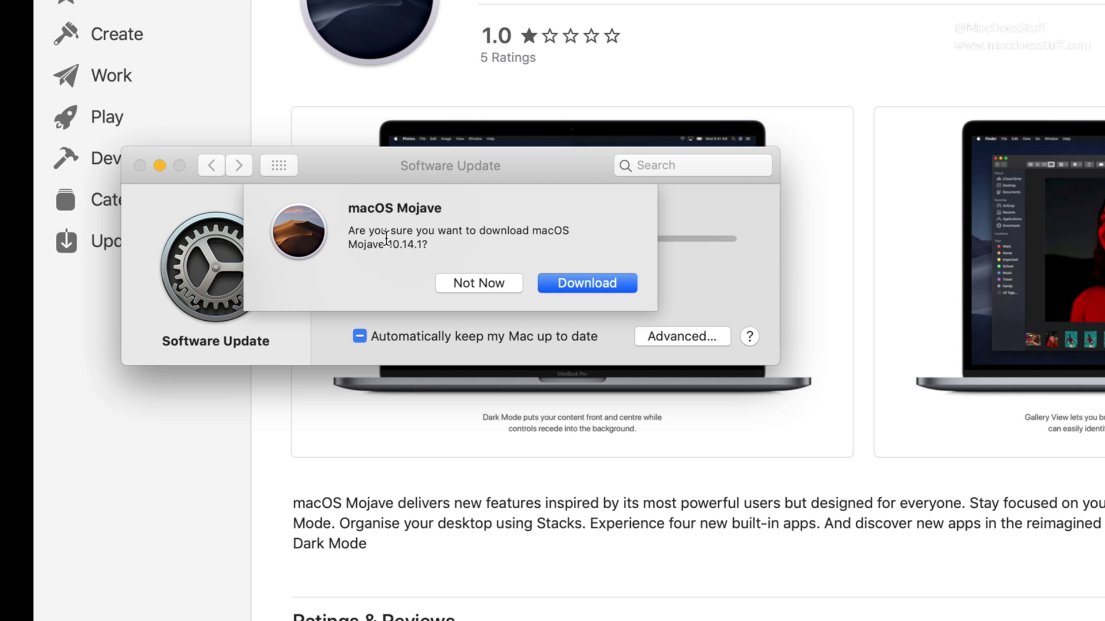
Confirm the 6.00 GB macOS Mojave 10.14.1 download, then quit the installer without installing.
left_click(586, 283)
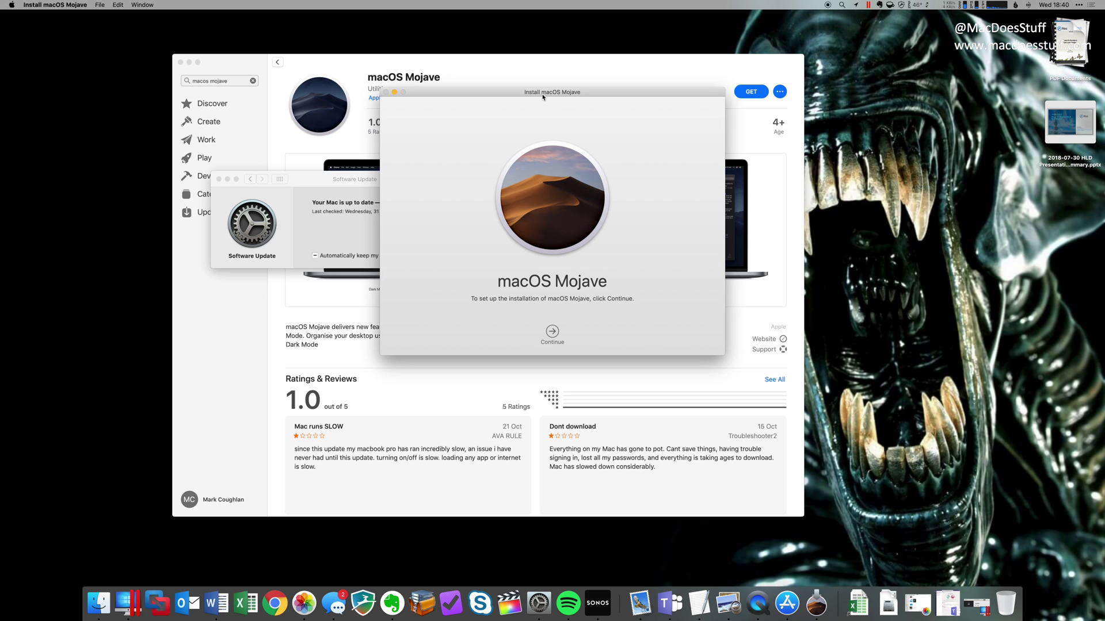
key("super+q")
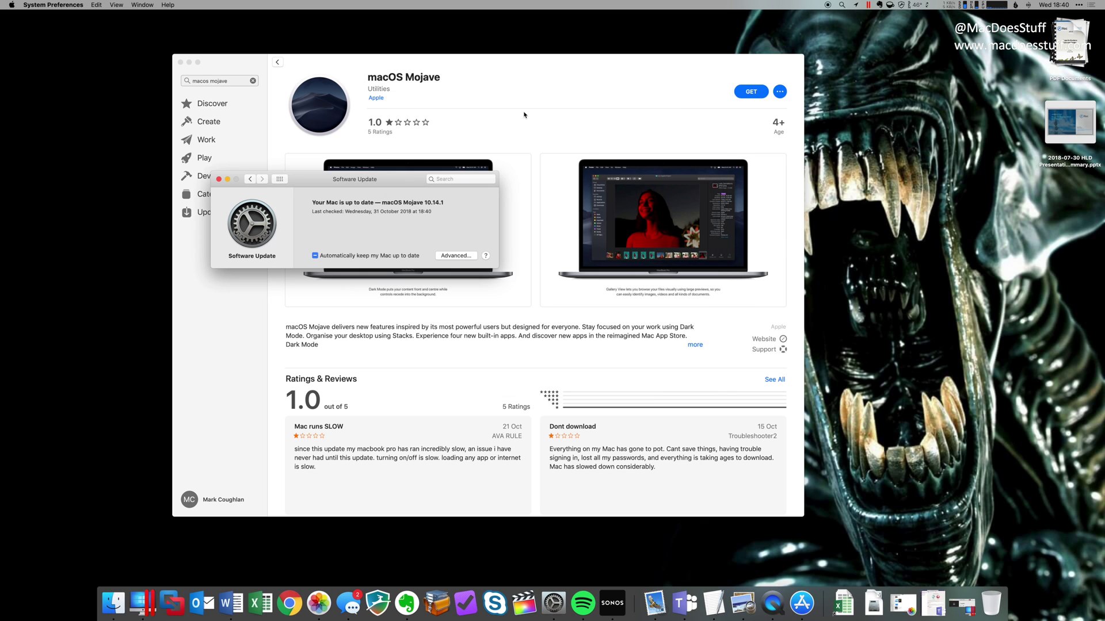
Open a full-screen Finder window on Applications and select Install macOS Mojave (6.01 GB).
left_click(126, 600)
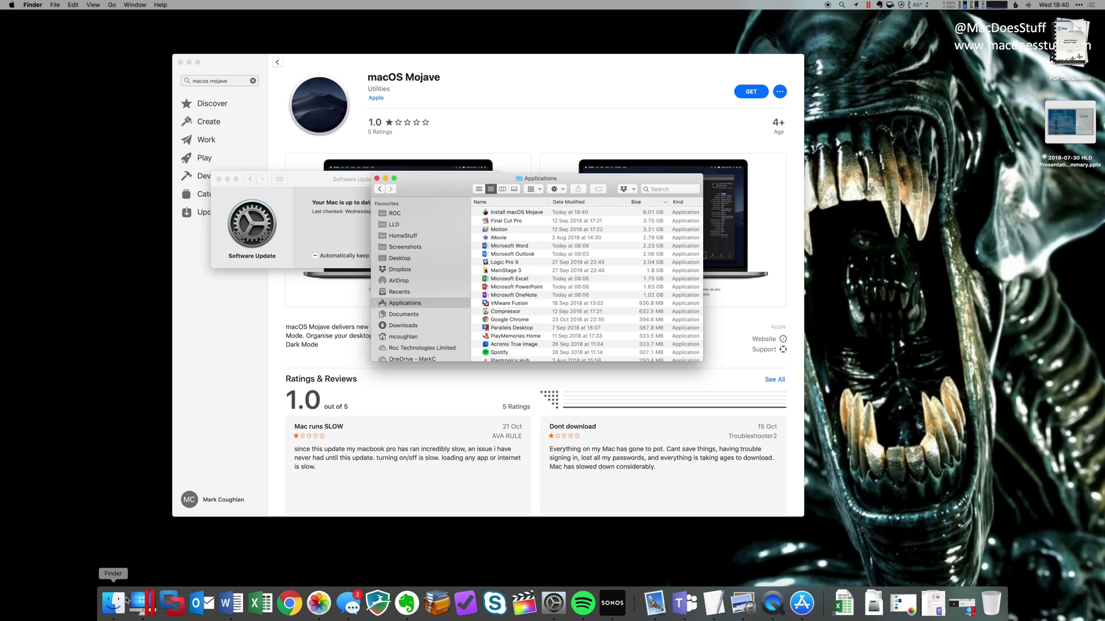
double_click(590, 179)
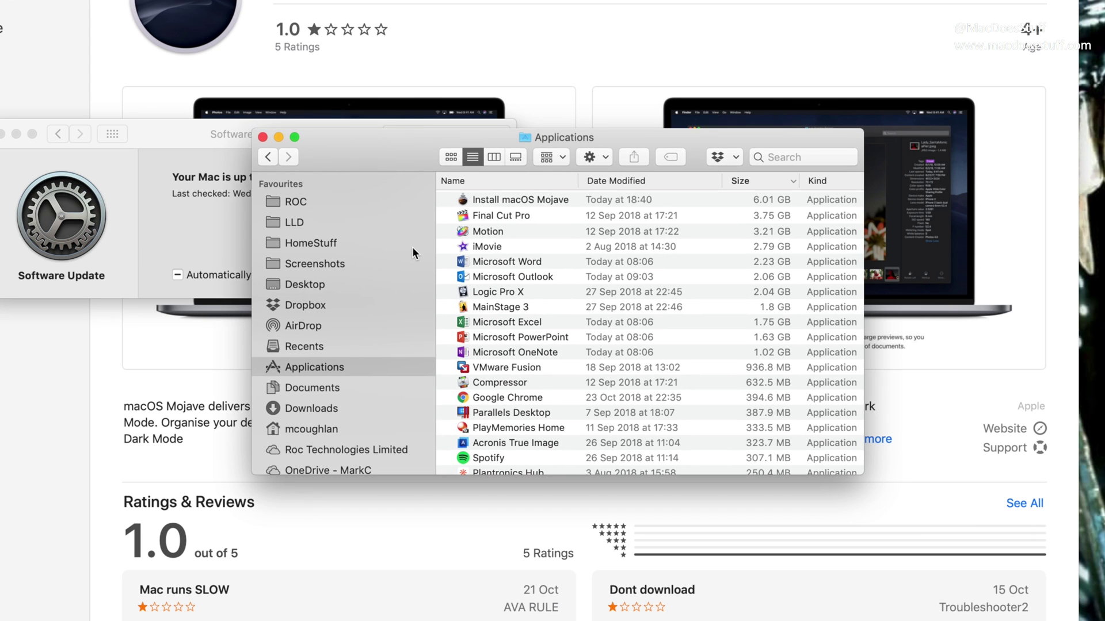
left_click(534, 200)
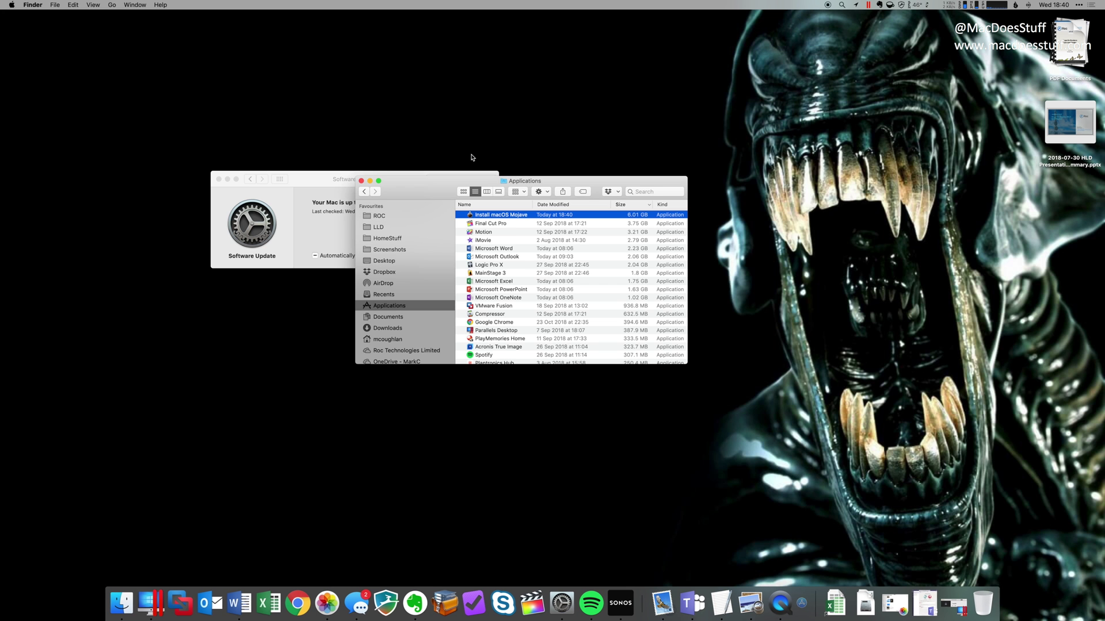
Quit System Preferences' Software Update and close the Finder window, leaving the empty desktop.
left_click(194, 148)
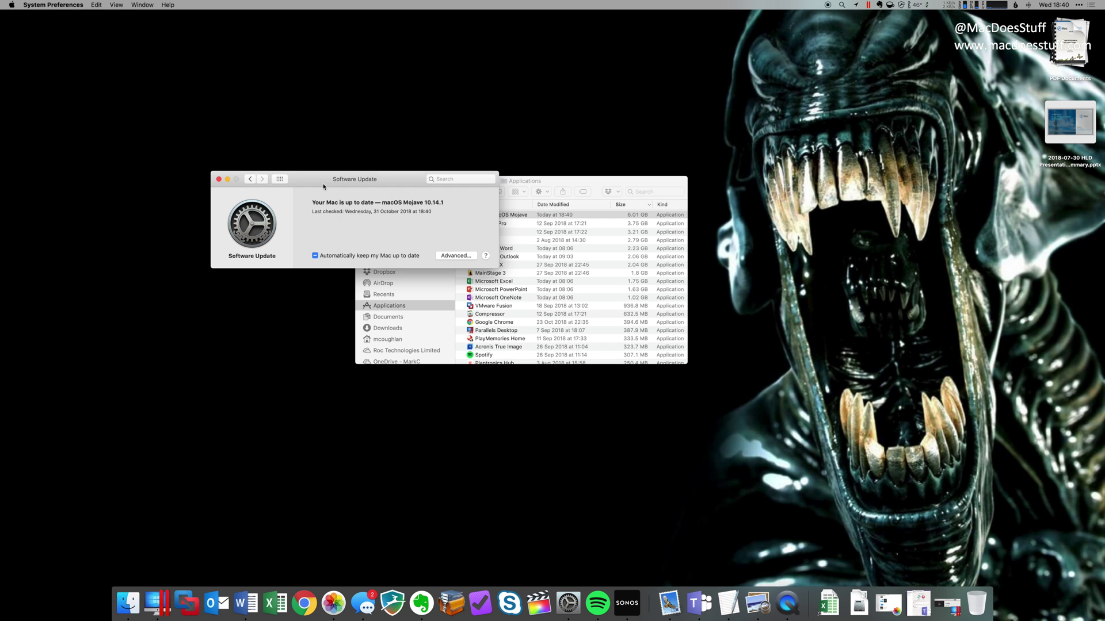
key("super+q")
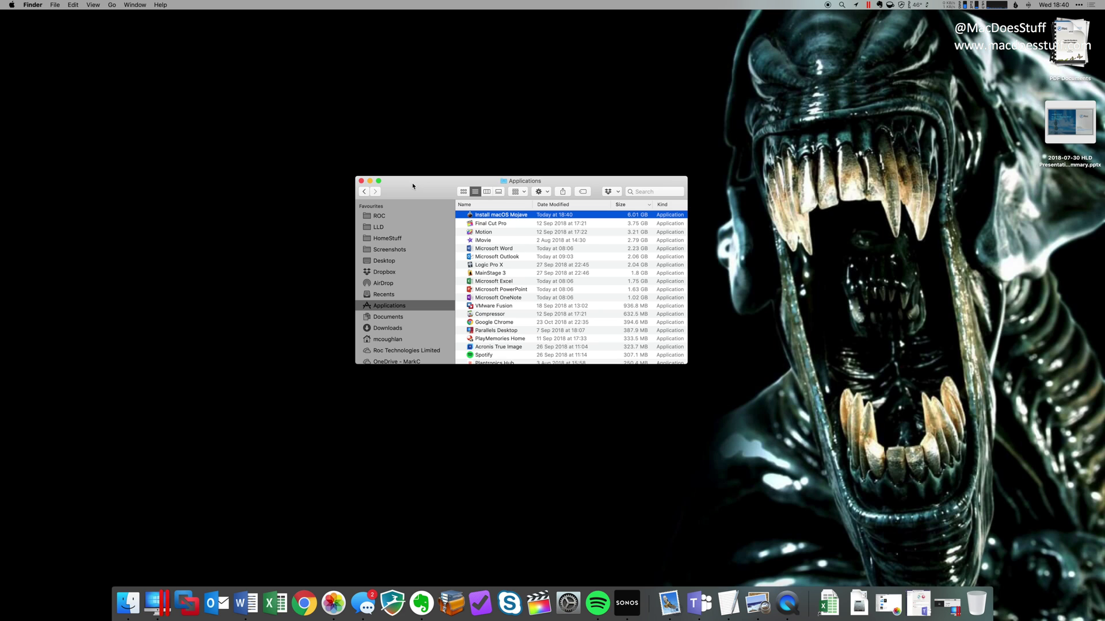
left_click(361, 181)
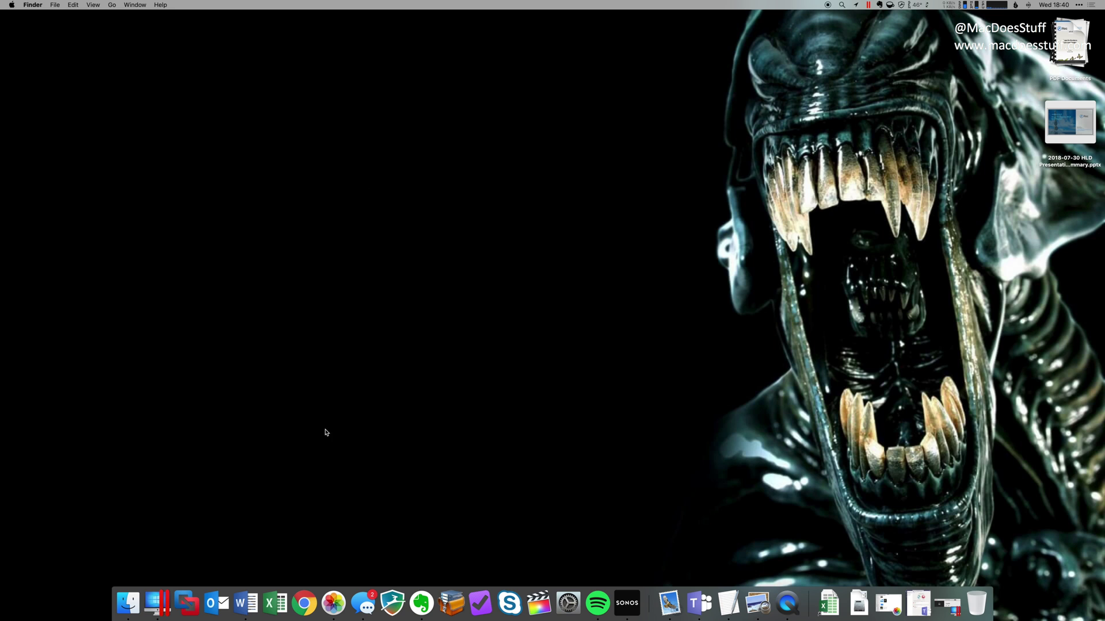
Launch Parallels Desktop and choose File > New... to create a virtual machine.
left_click(168, 605)
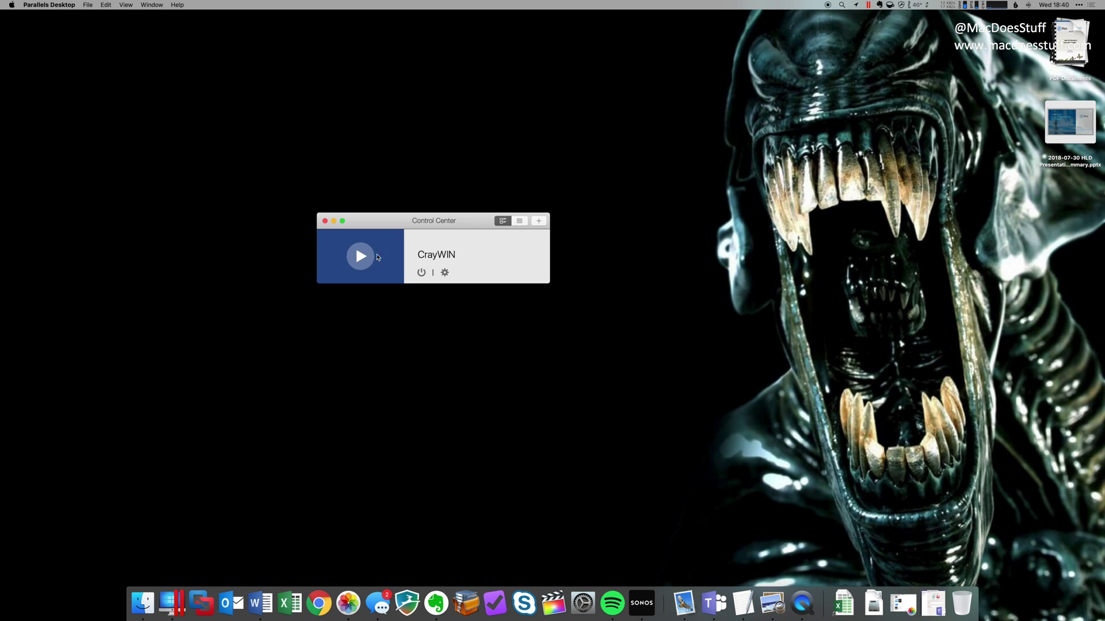
left_click_drag(420, 227, 352, 206)
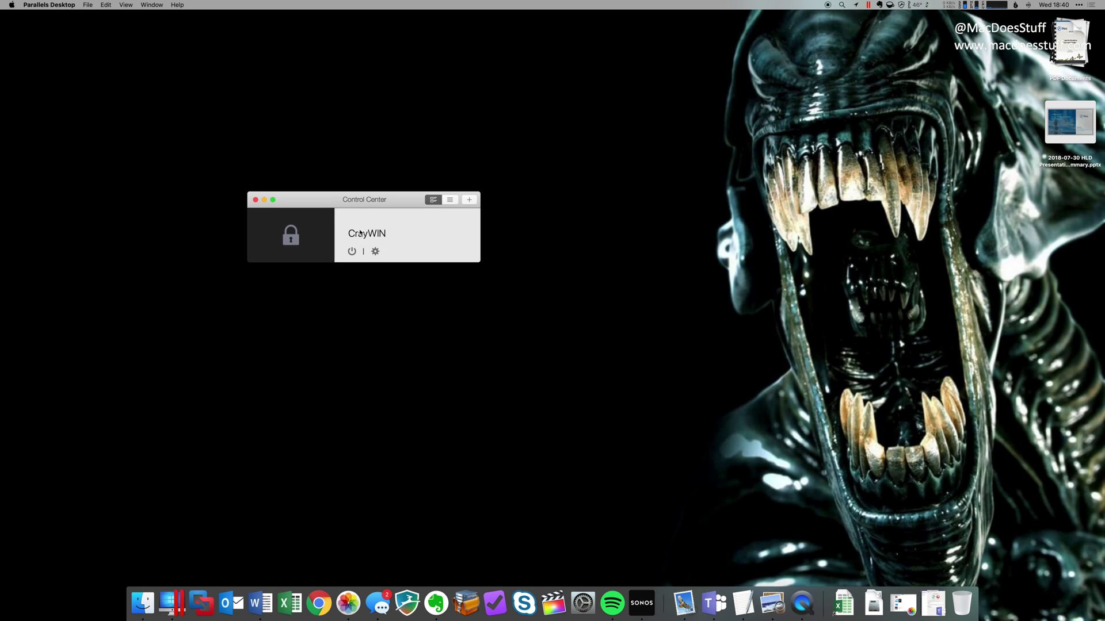
left_click(87, 5)
left_click(90, 18)
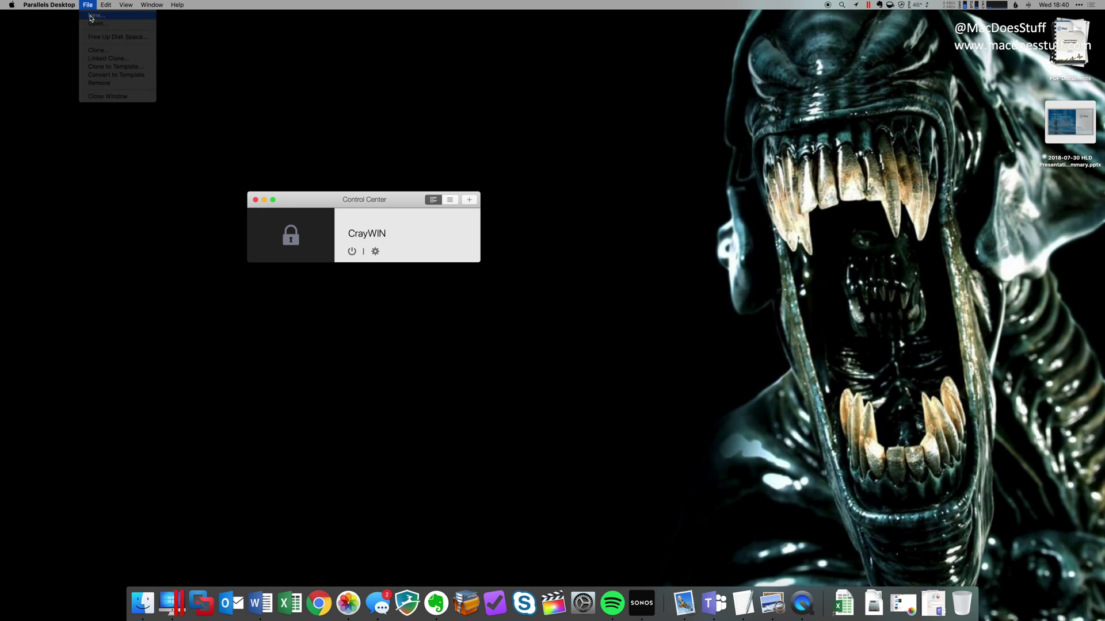
Choose installing from a DVD or image file so the assistant finds Install macOS Mojave.app.
left_click_drag(518, 94, 454, 121)
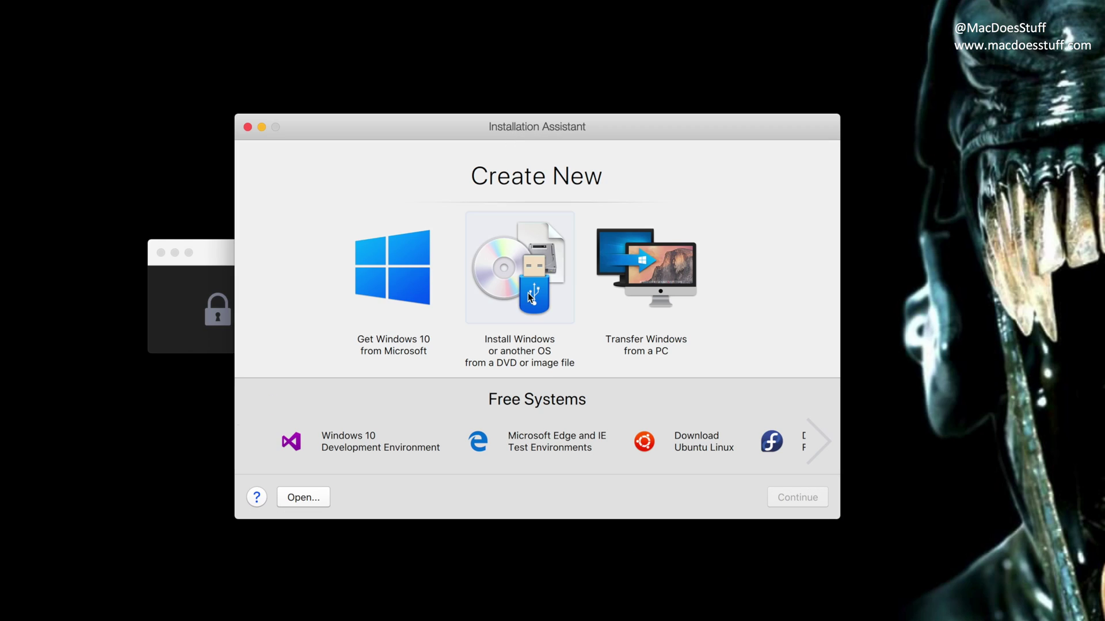
left_click(530, 297)
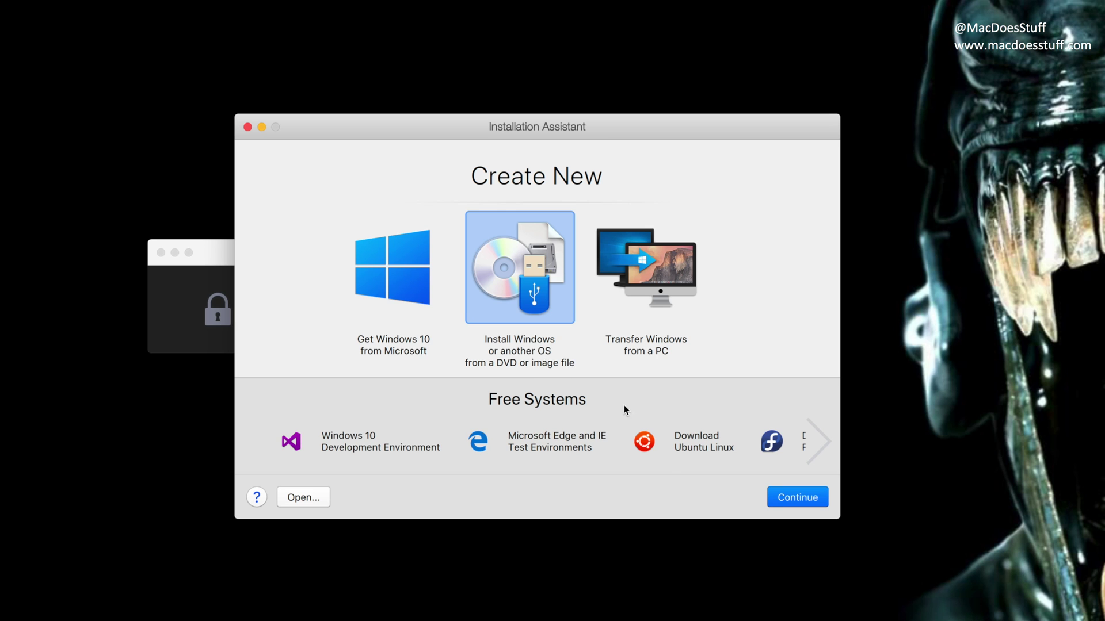
left_click(779, 499)
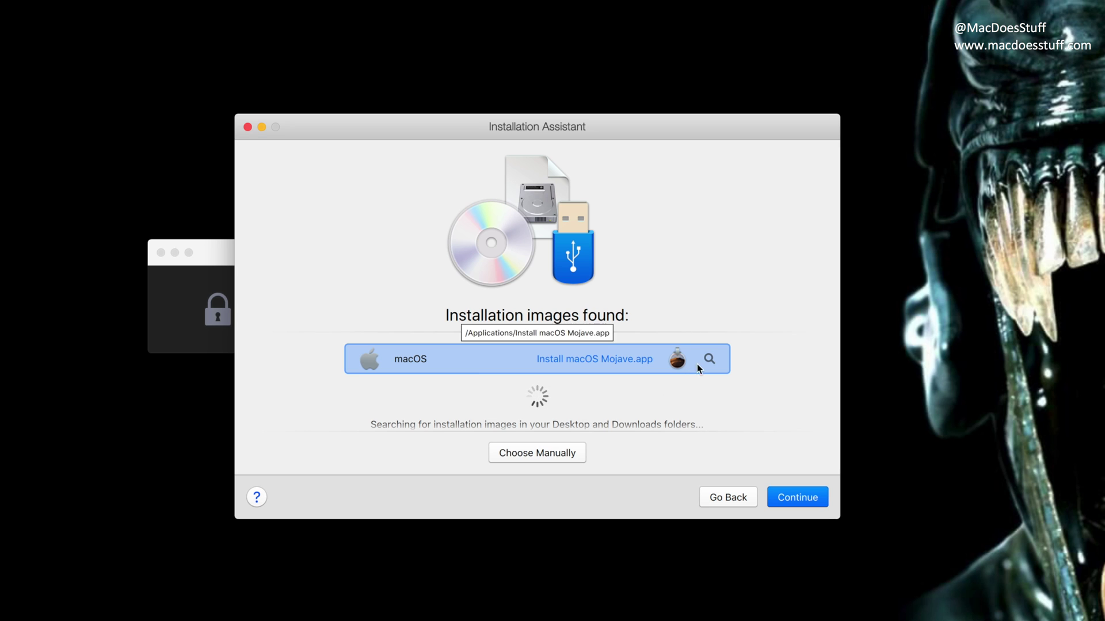
left_click(572, 456)
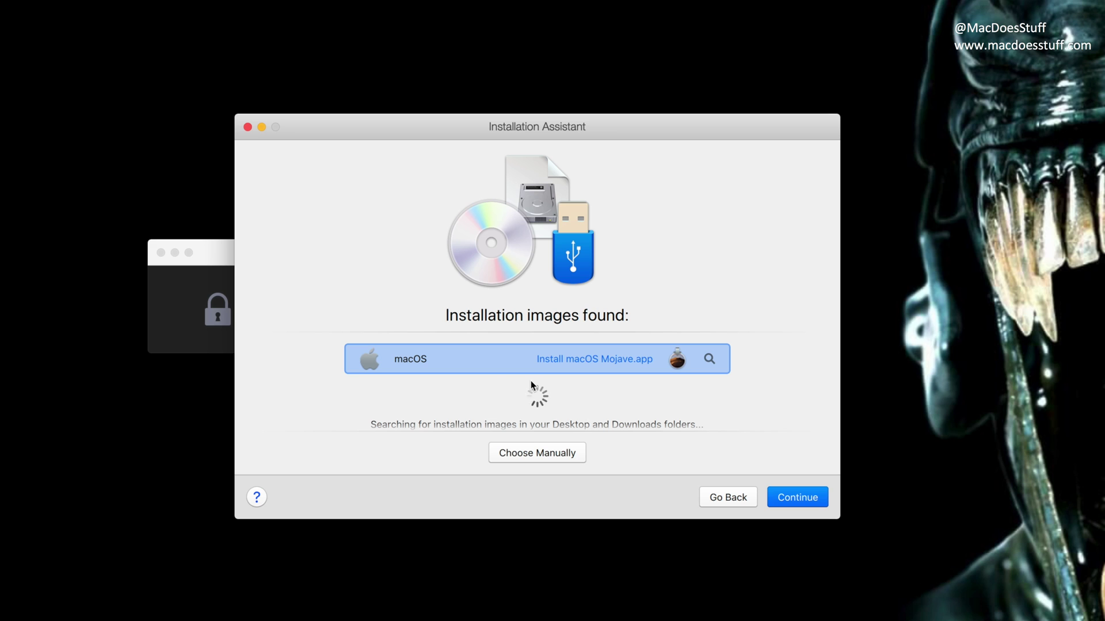
Proceed with the Mojave image, create the bootable disk image and save it in Virtual Machines.
left_click(817, 503)
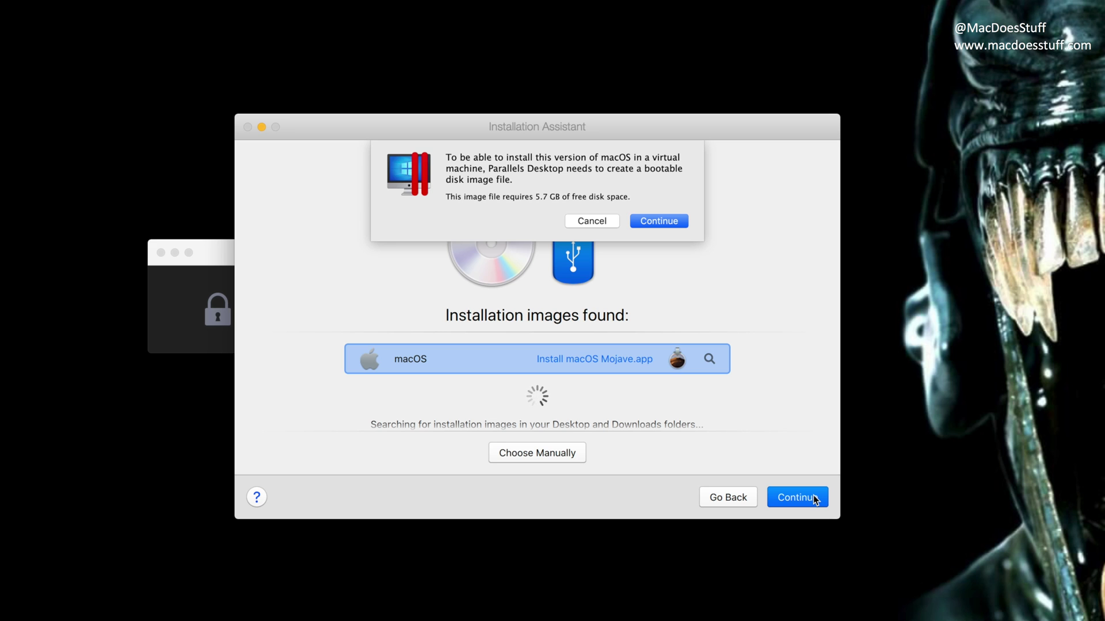
left_click(685, 223)
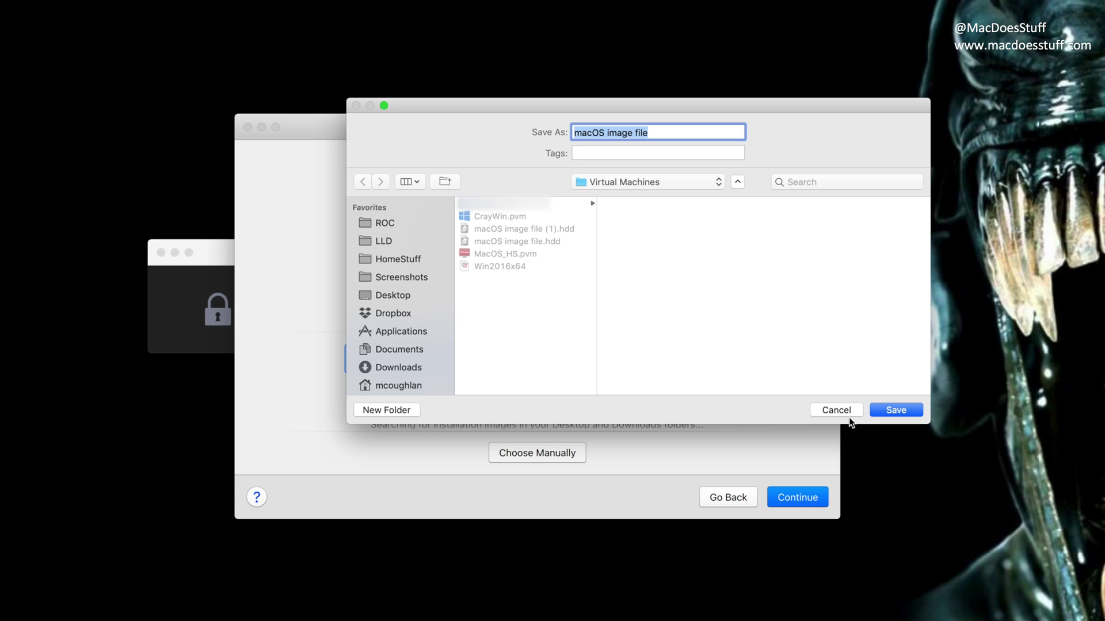
left_click(894, 411)
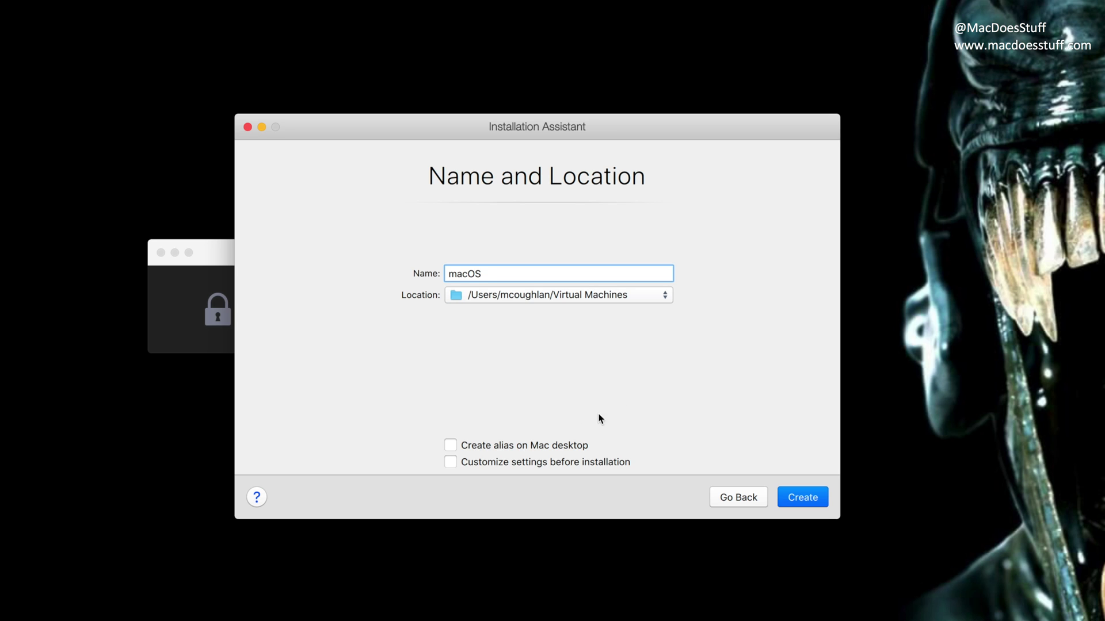
Enable 'Customize settings before installation', create the macOS VM, and position its configuration window.
left_click(507, 462)
left_click(792, 496)
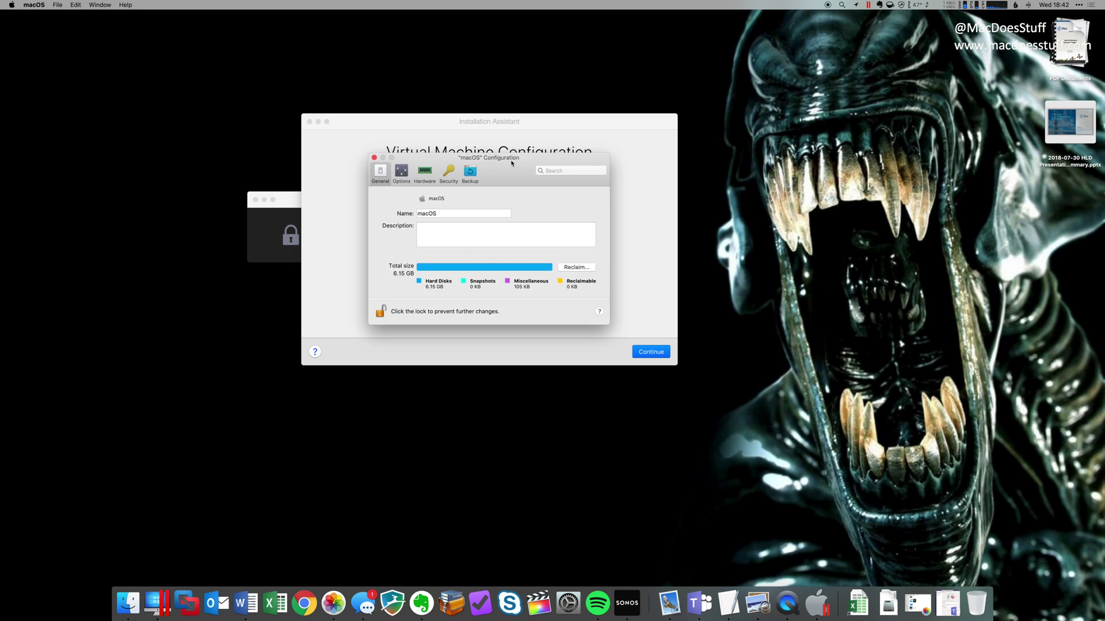
left_click_drag(565, 186, 603, 504)
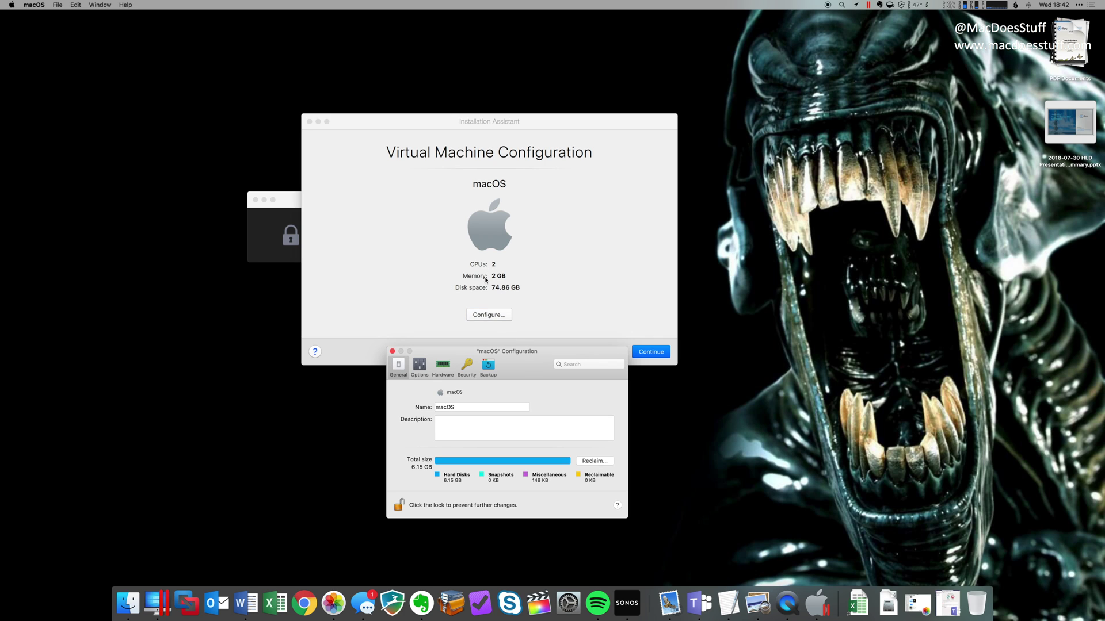
left_click(489, 314)
left_click_drag(515, 361, 493, 166)
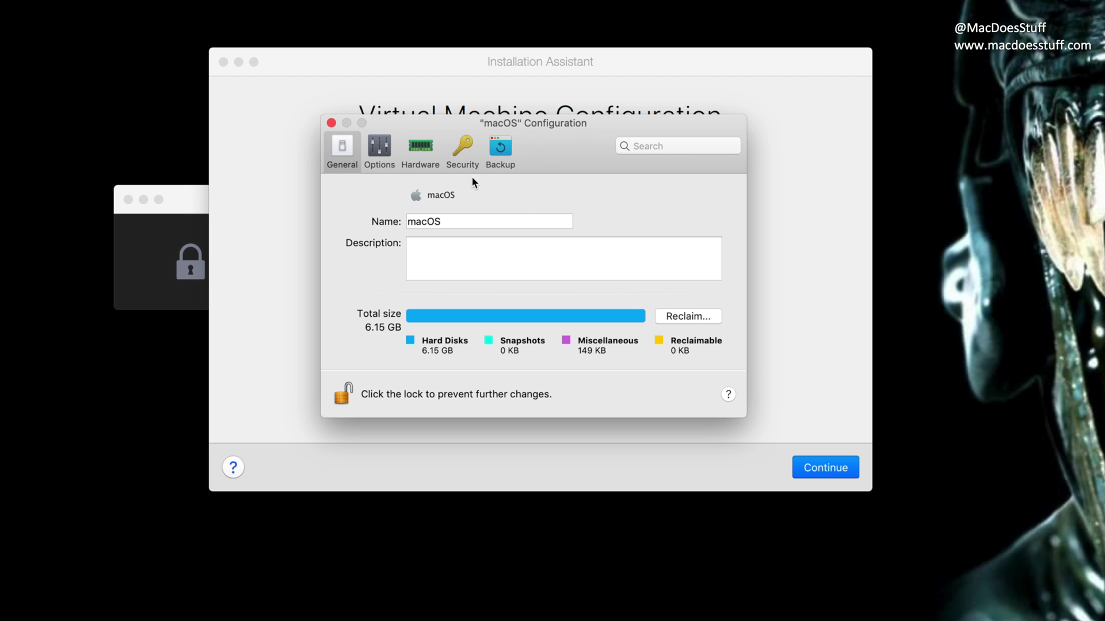
Under CPU & Memory, give the macOS VM 8 processors and 16384 MB of memory.
left_click(429, 151)
left_click(603, 204)
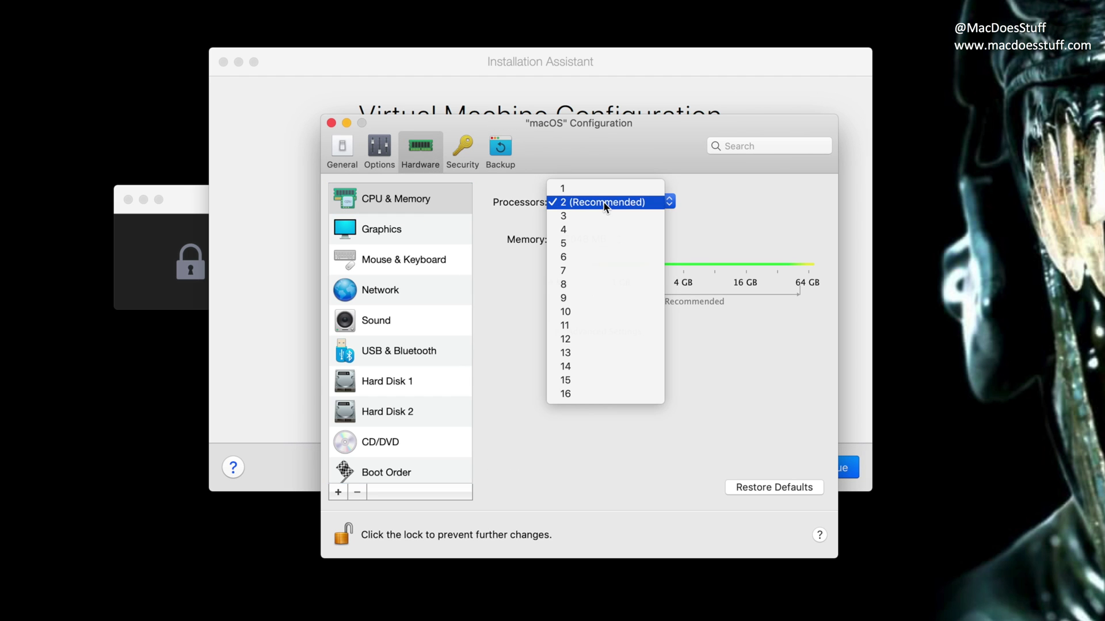
left_click(608, 286)
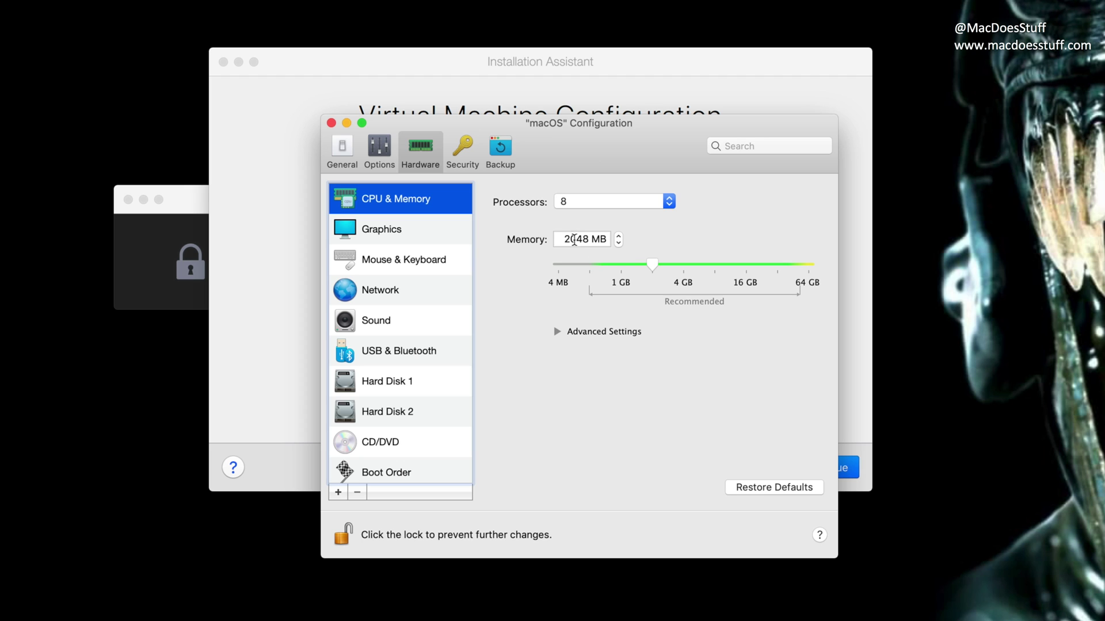
double_click(566, 239)
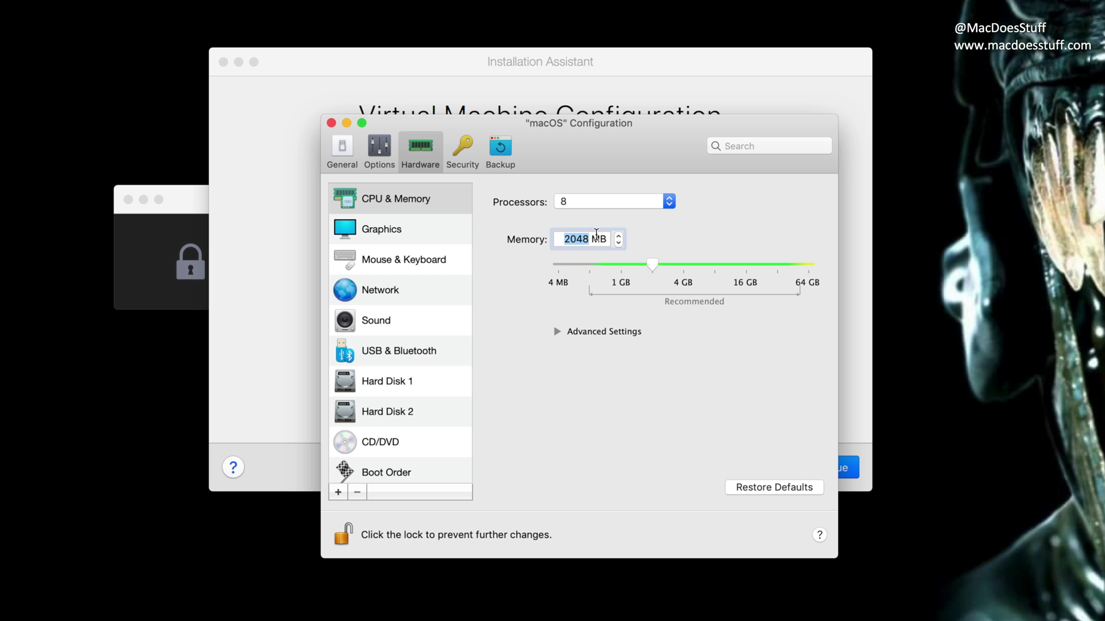
type("16384")
Resize Hard Disk 1 (macOS-0.hdd) from 64 GB to 128 GB via Advanced Settings properties.
left_click(430, 384)
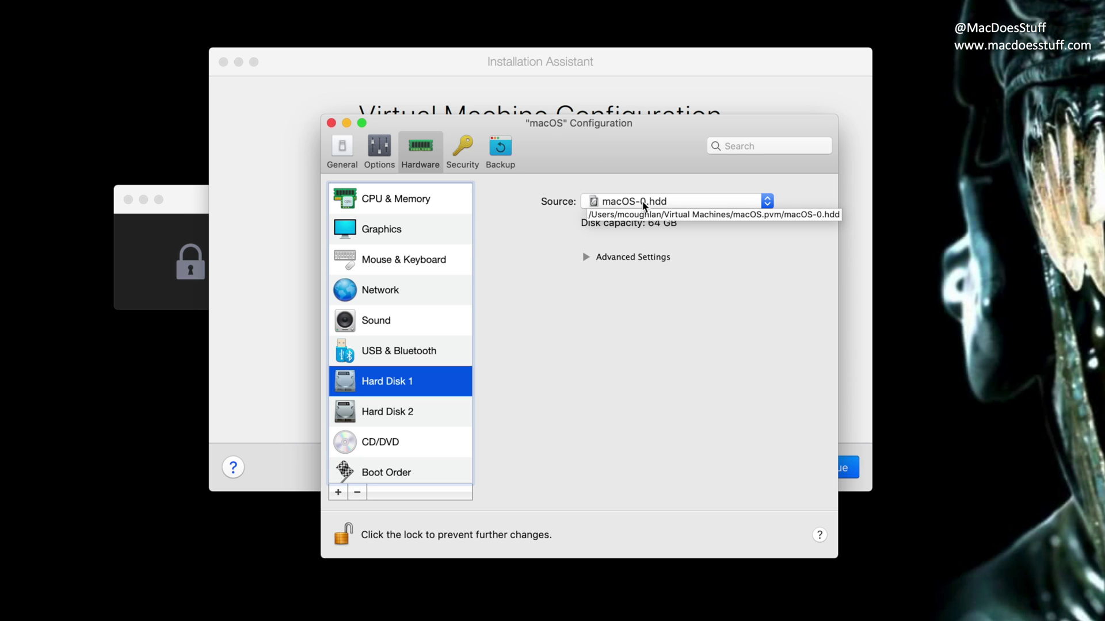
left_click(586, 257)
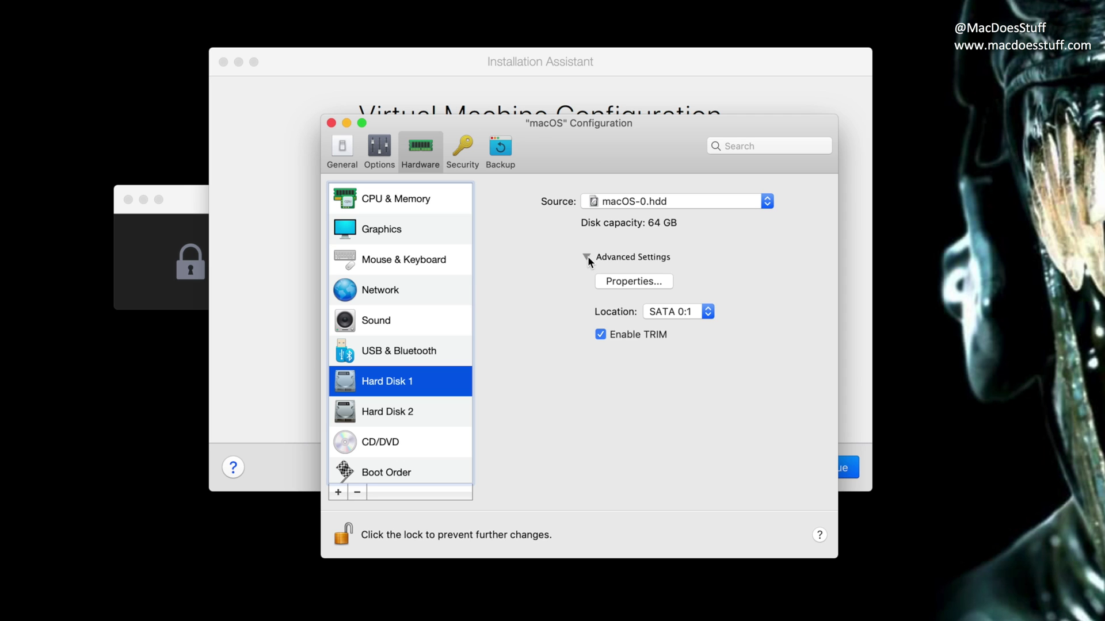
left_click(633, 281)
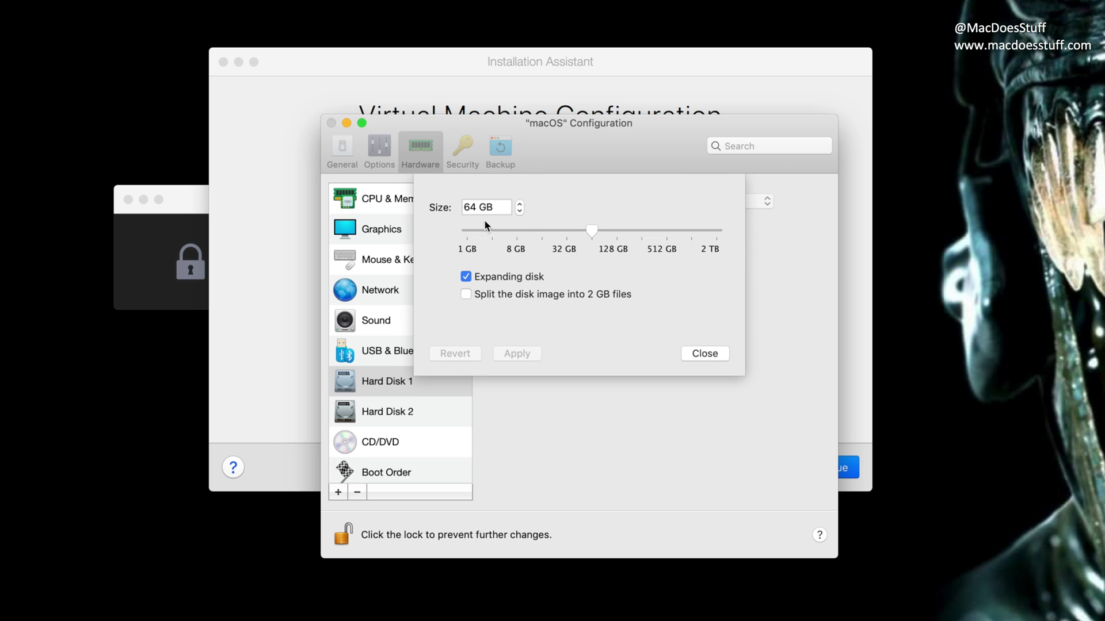
left_click_drag(477, 208, 456, 208)
type("128")
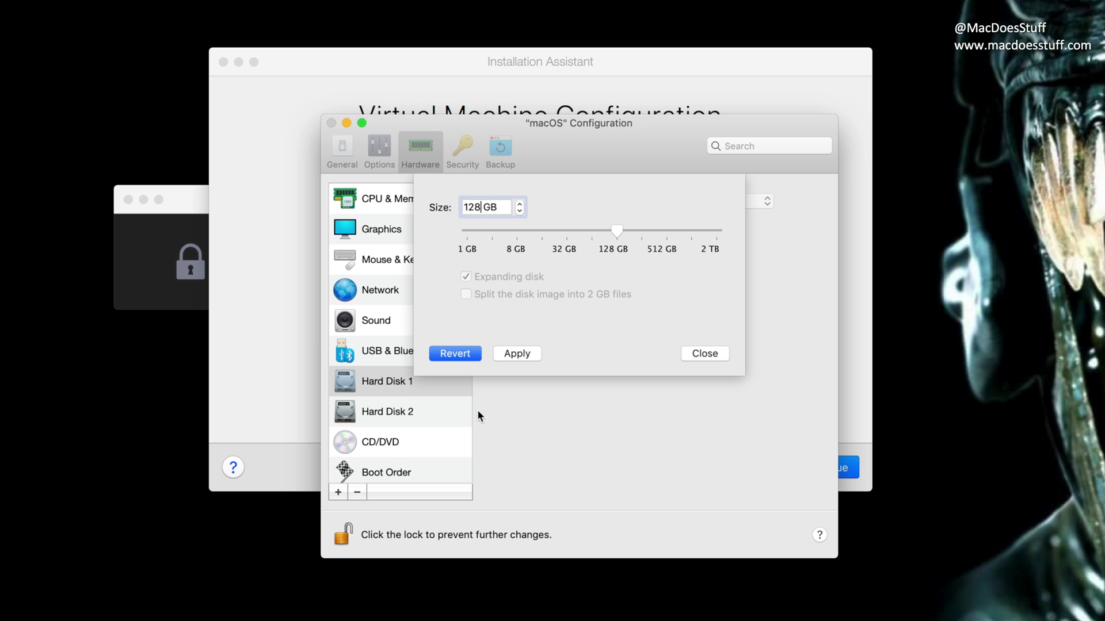
left_click(530, 354)
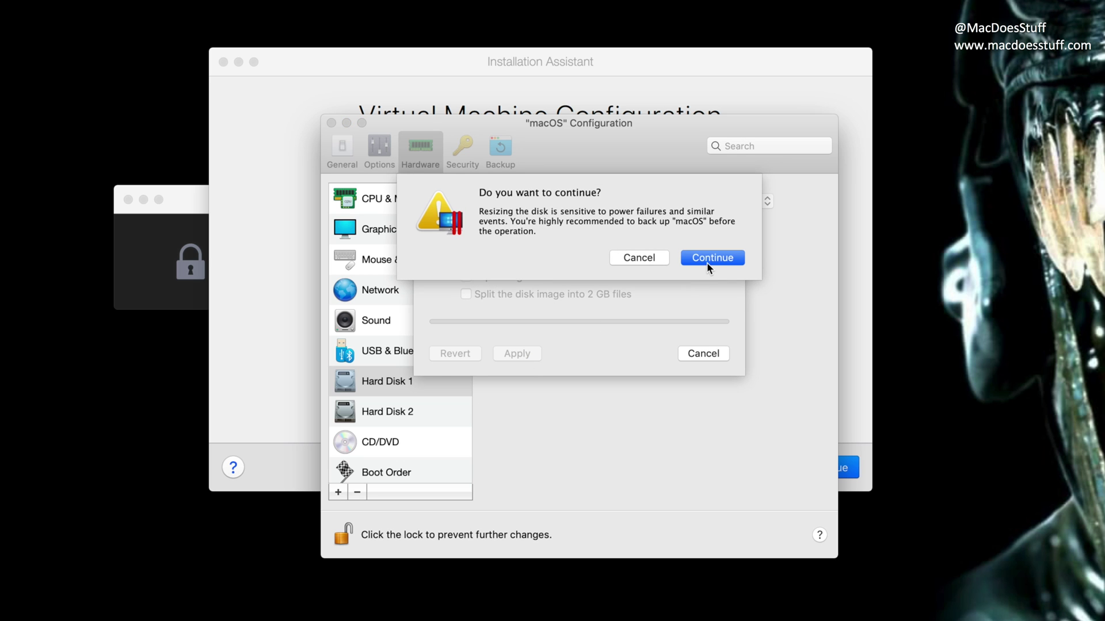
left_click(707, 262)
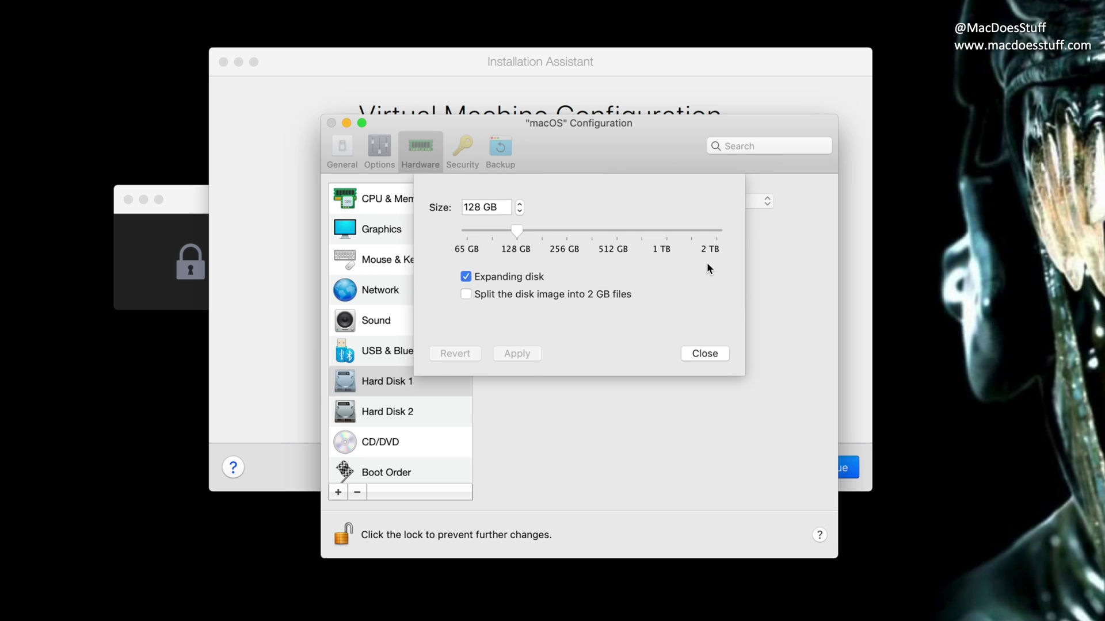
left_click(716, 354)
left_click(332, 124)
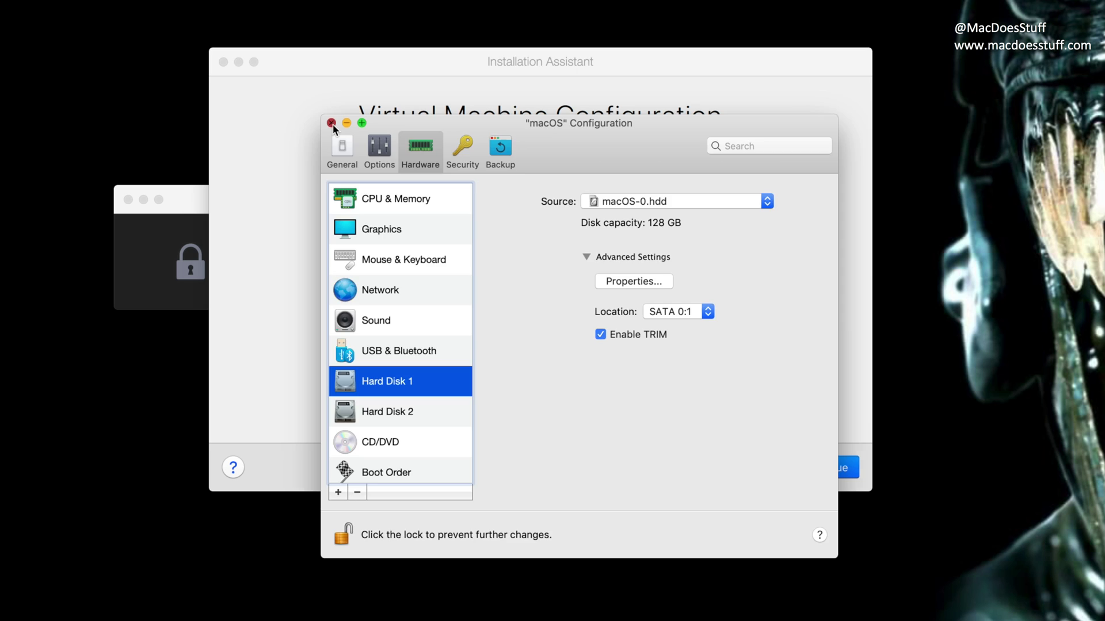
Return to the assistant and boot the macOS VM into the installer's Language screen.
left_click(332, 123)
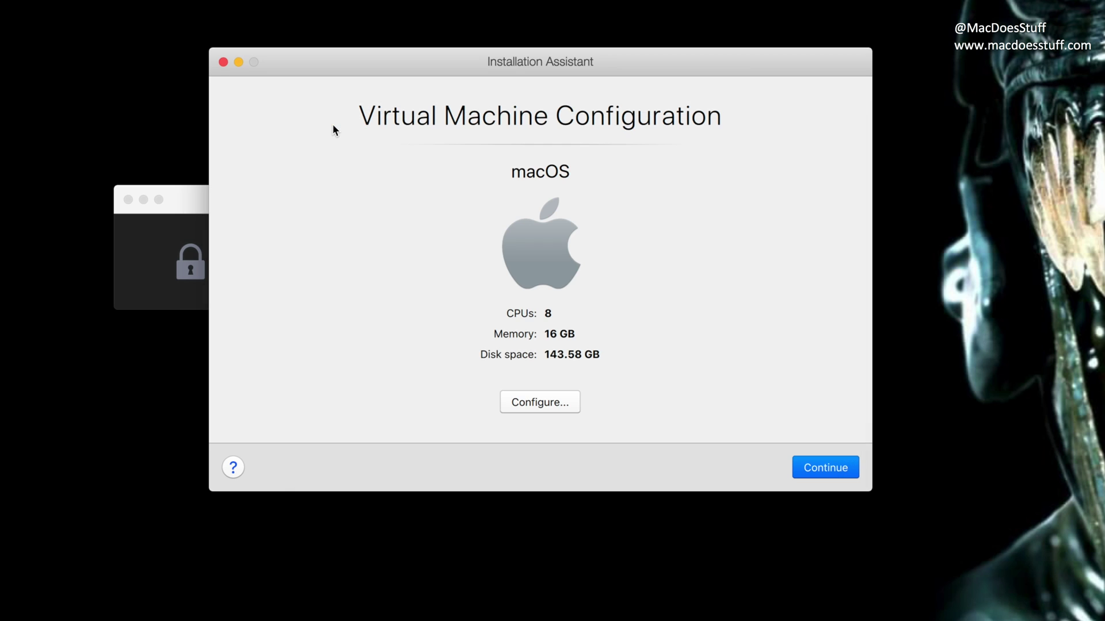
left_click(808, 466)
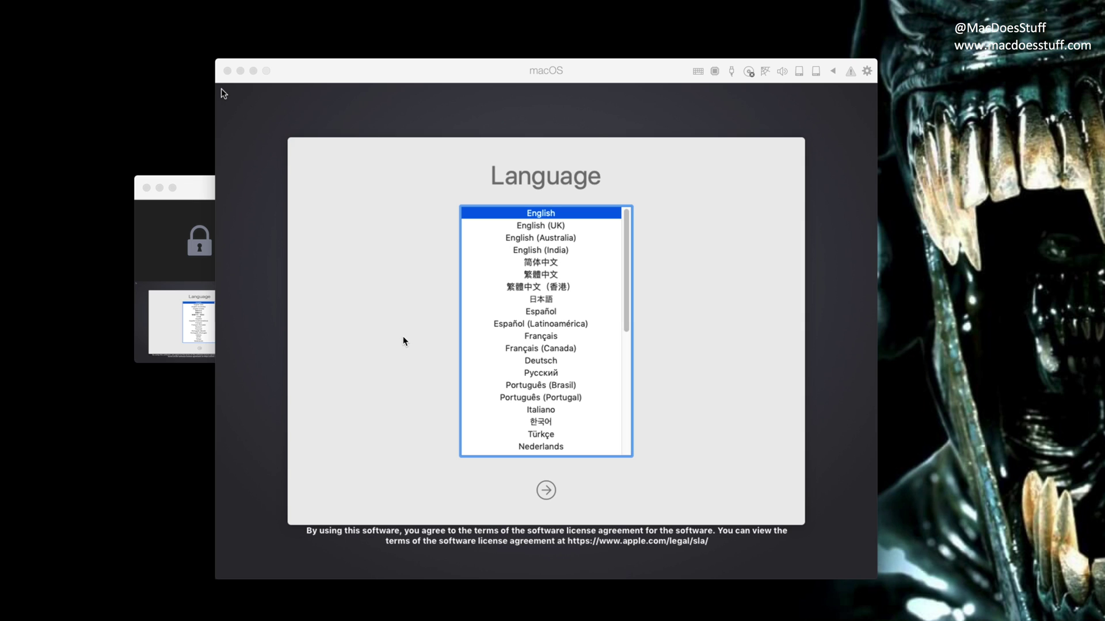
Pick English (UK) as the installer language and choose Install macOS in macOS Utilities.
left_click(403, 338)
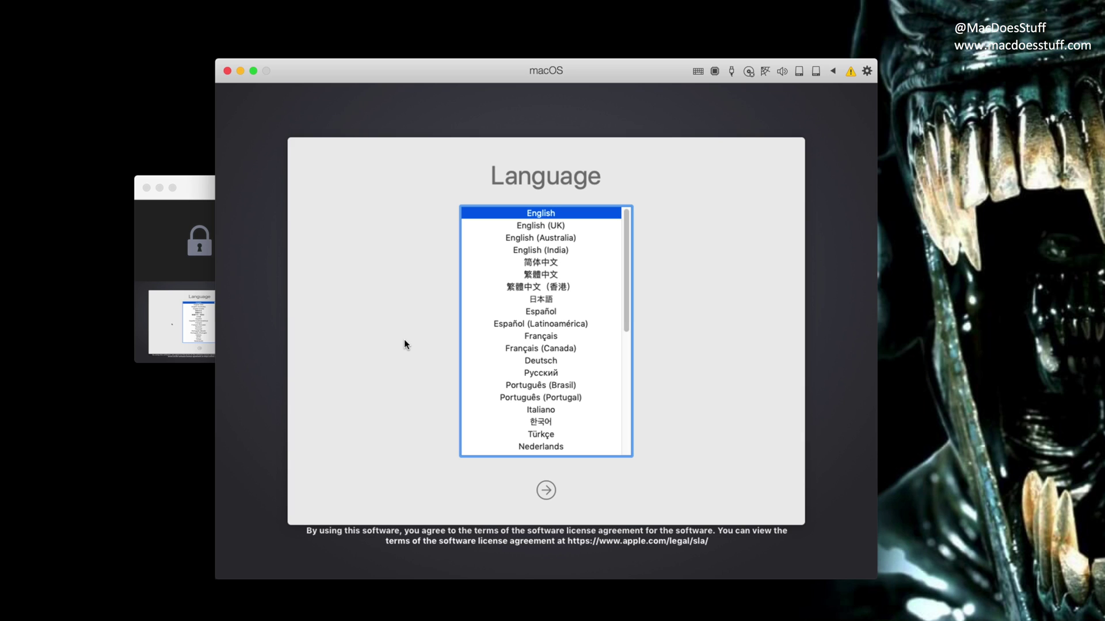
left_click(523, 225)
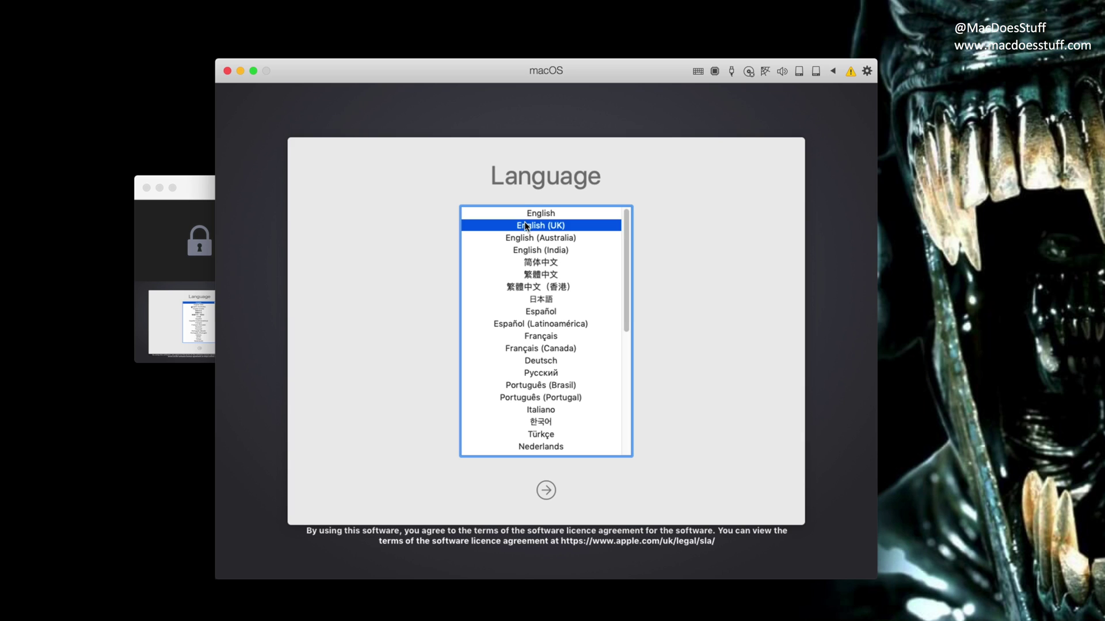
left_click(547, 491)
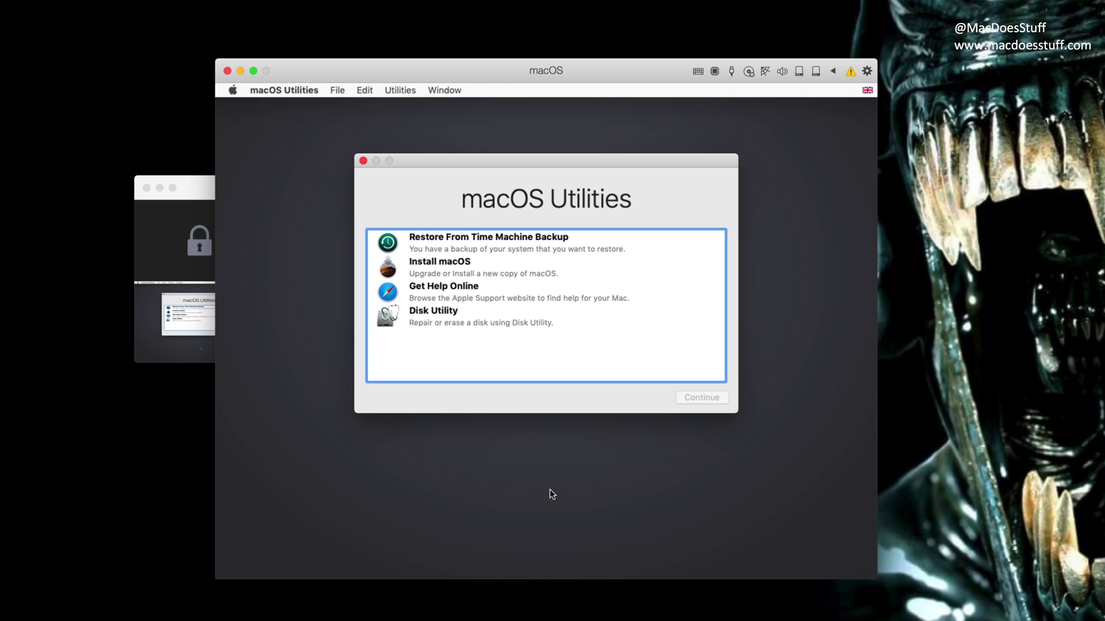
left_click(448, 275)
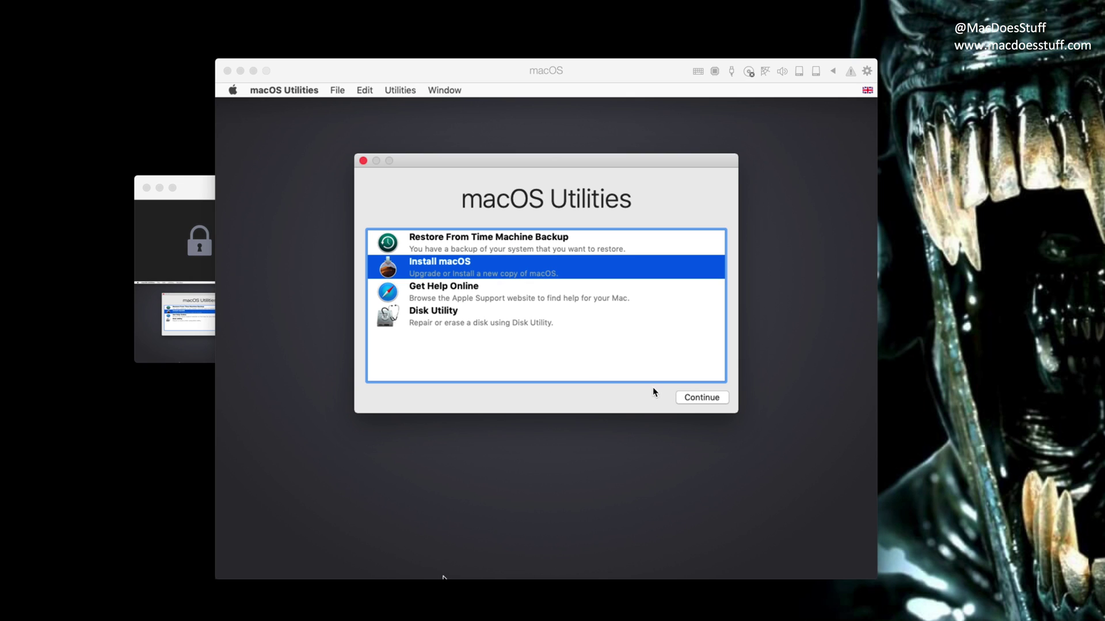
left_click(688, 399)
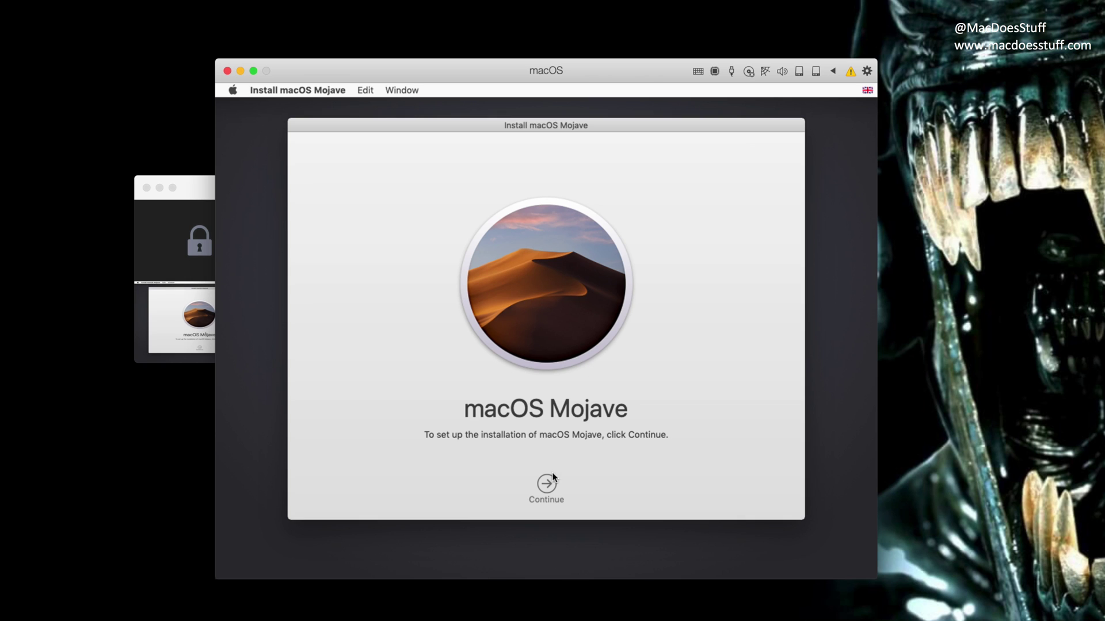
Agree to the Mojave licence and install it onto the Macintosh HD disk.
left_click(550, 489)
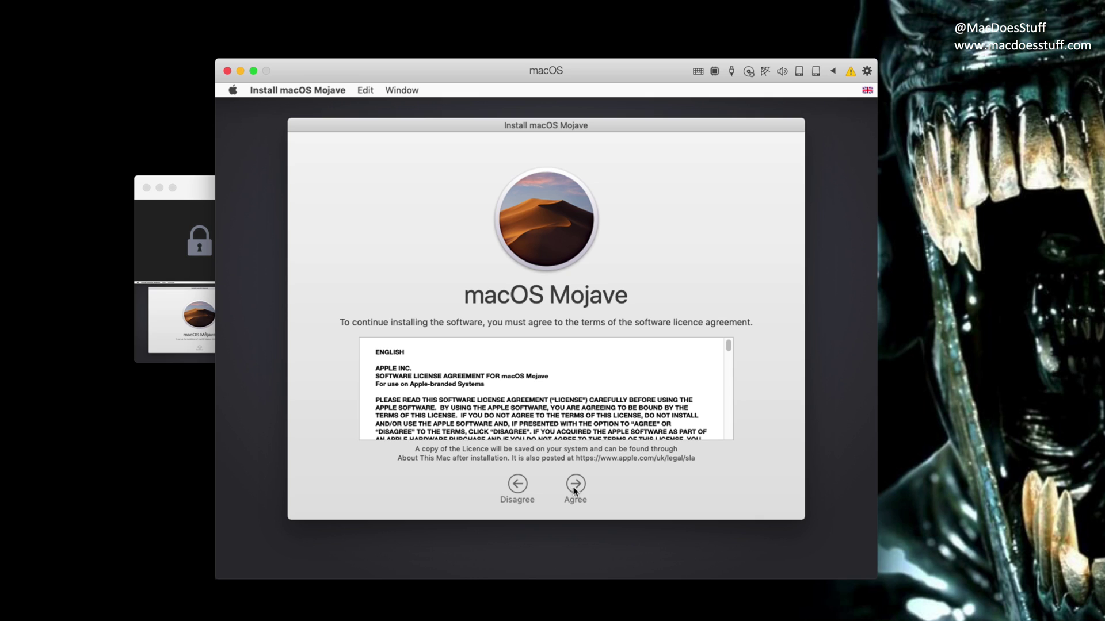
left_click(574, 486)
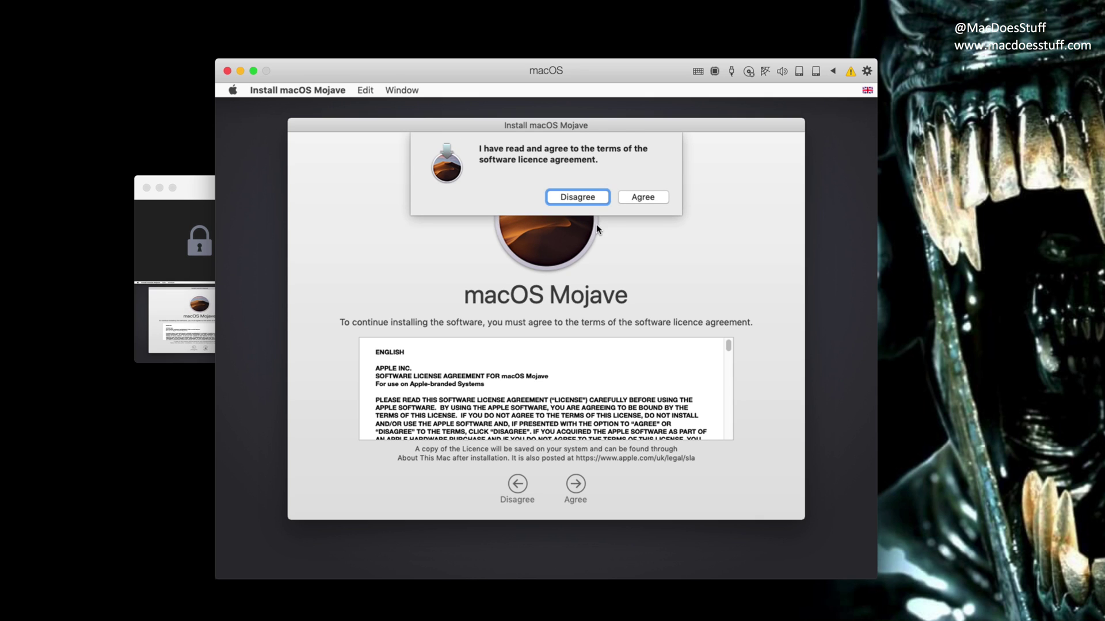
left_click(641, 198)
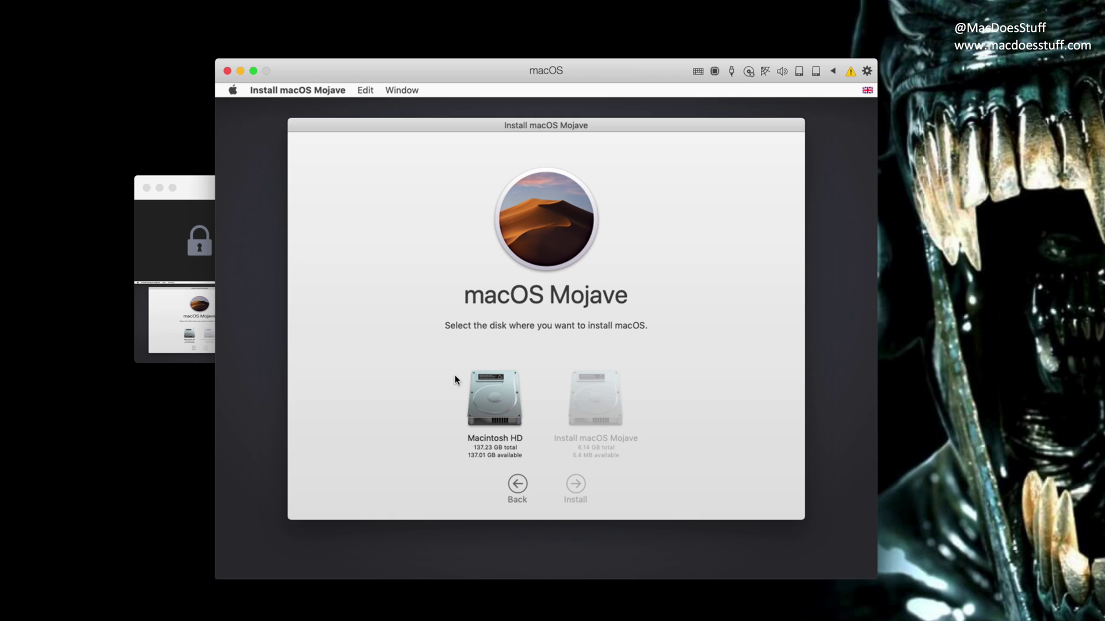
left_click(488, 397)
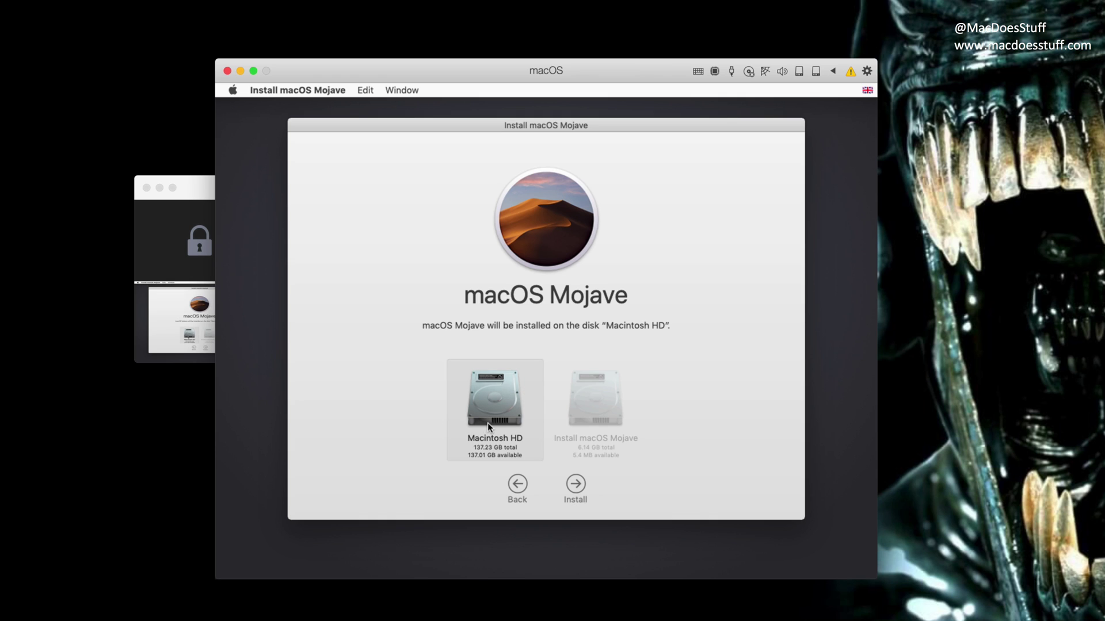
left_click(576, 484)
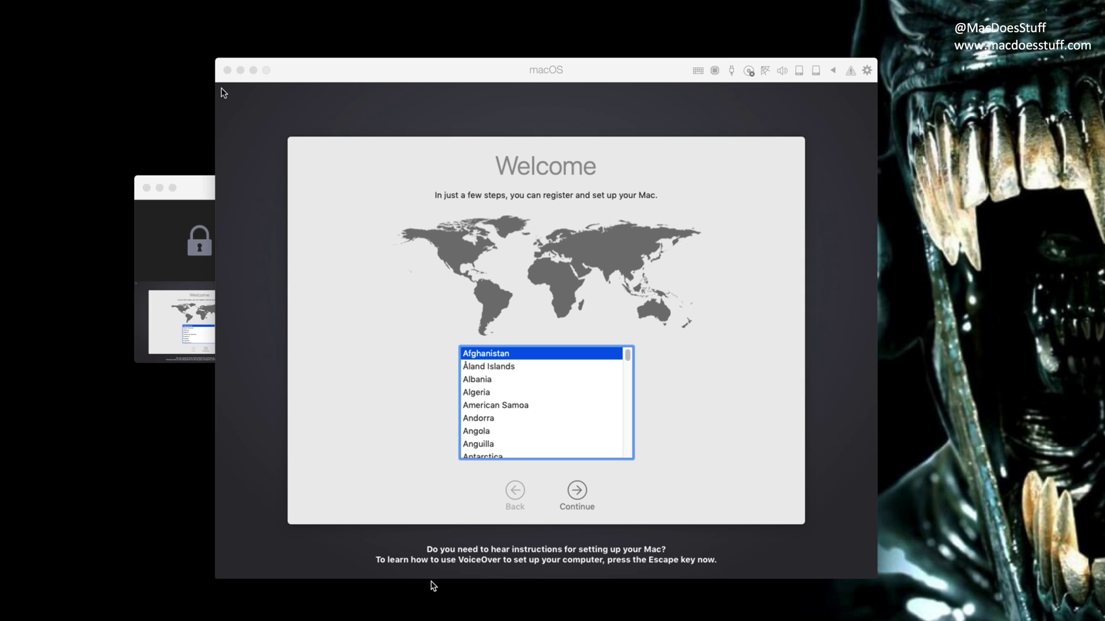
Set United Kingdom as the country with a British keyboard, and skip transferring any information.
left_click(514, 443)
key("u")
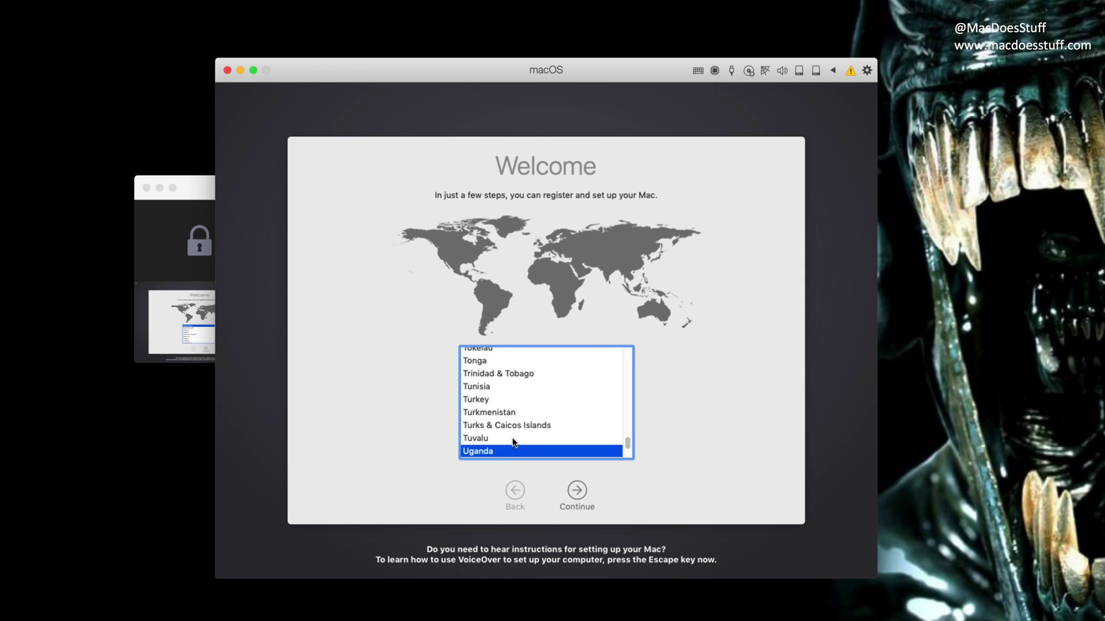
scroll(580, 449, "down", 4)
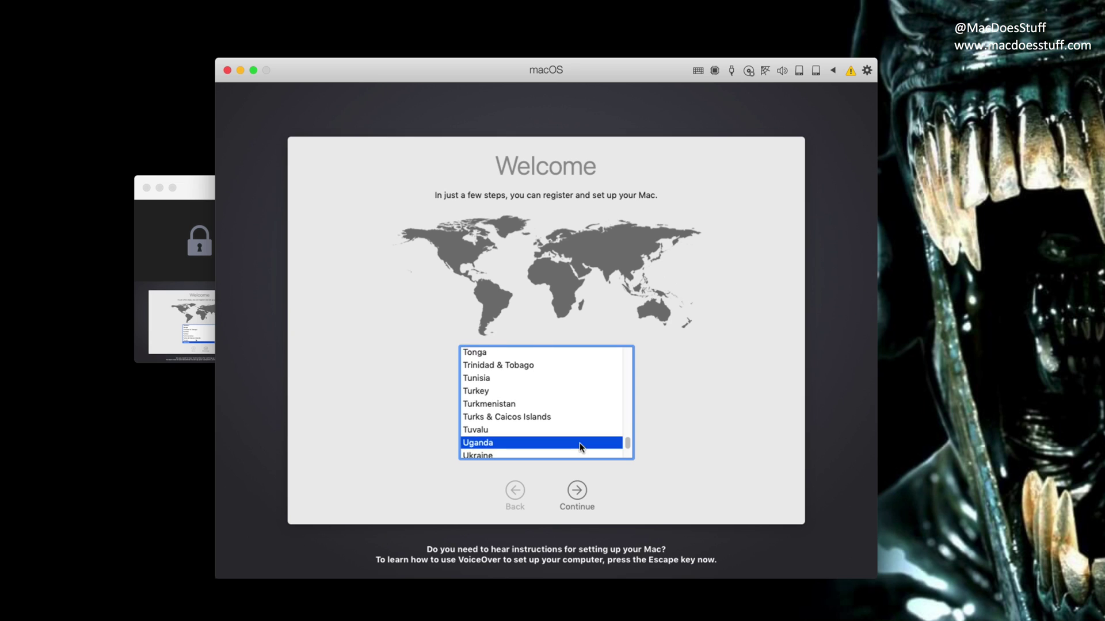
left_click(519, 441)
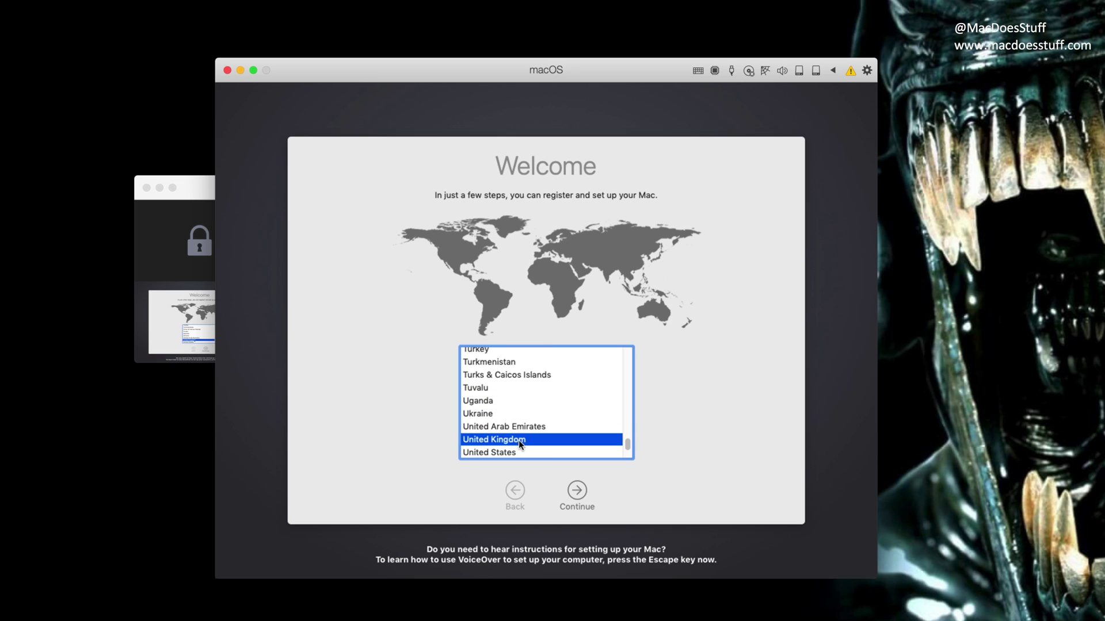
left_click(577, 491)
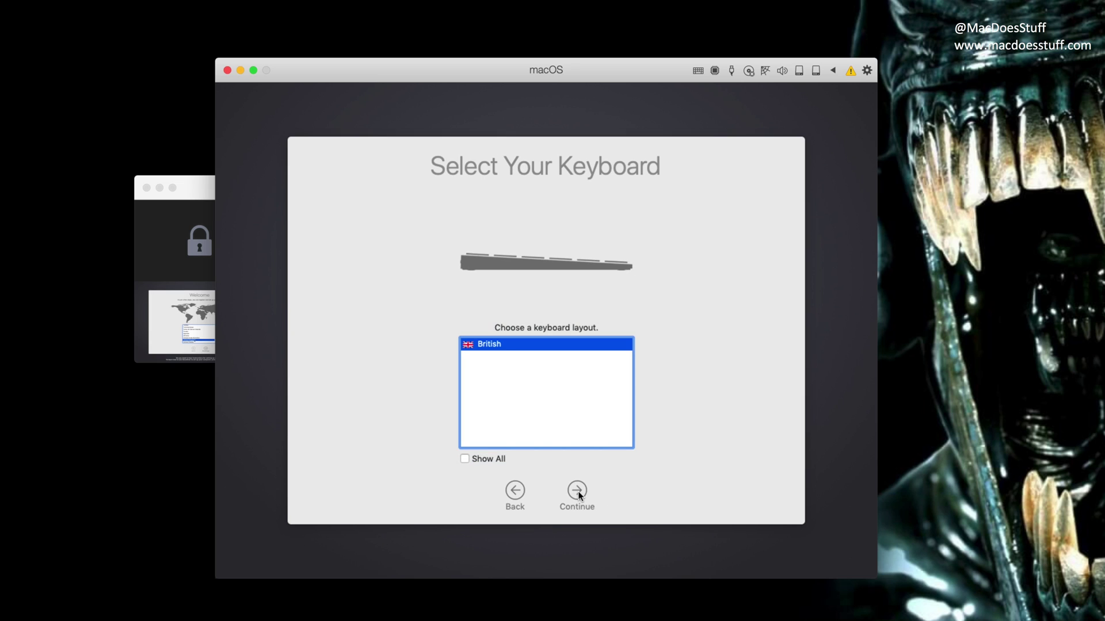
left_click(577, 491)
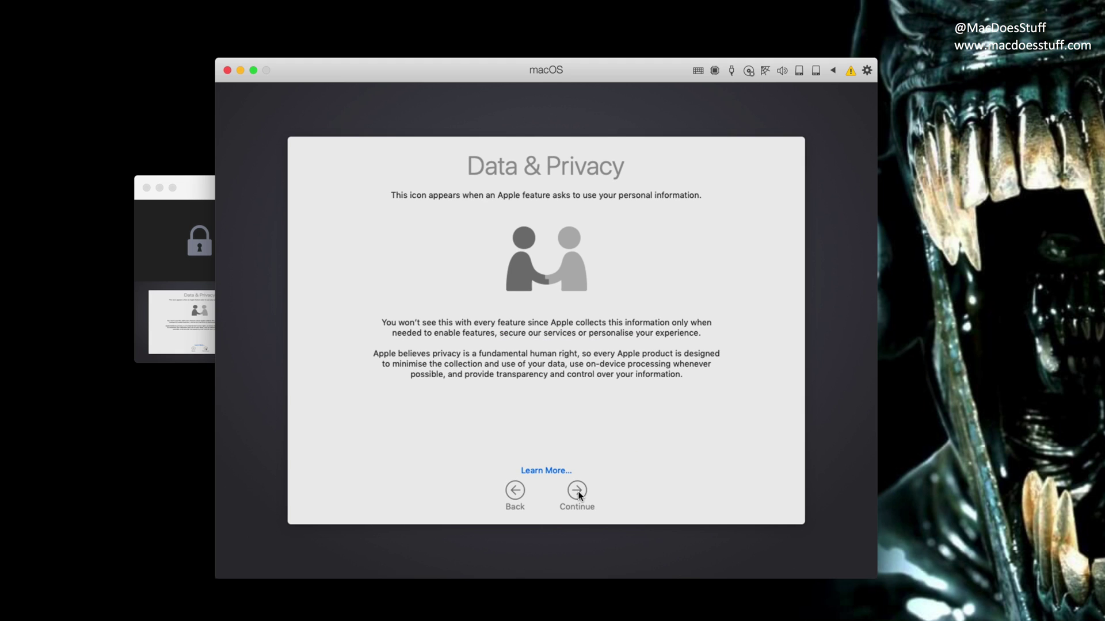
left_click(577, 492)
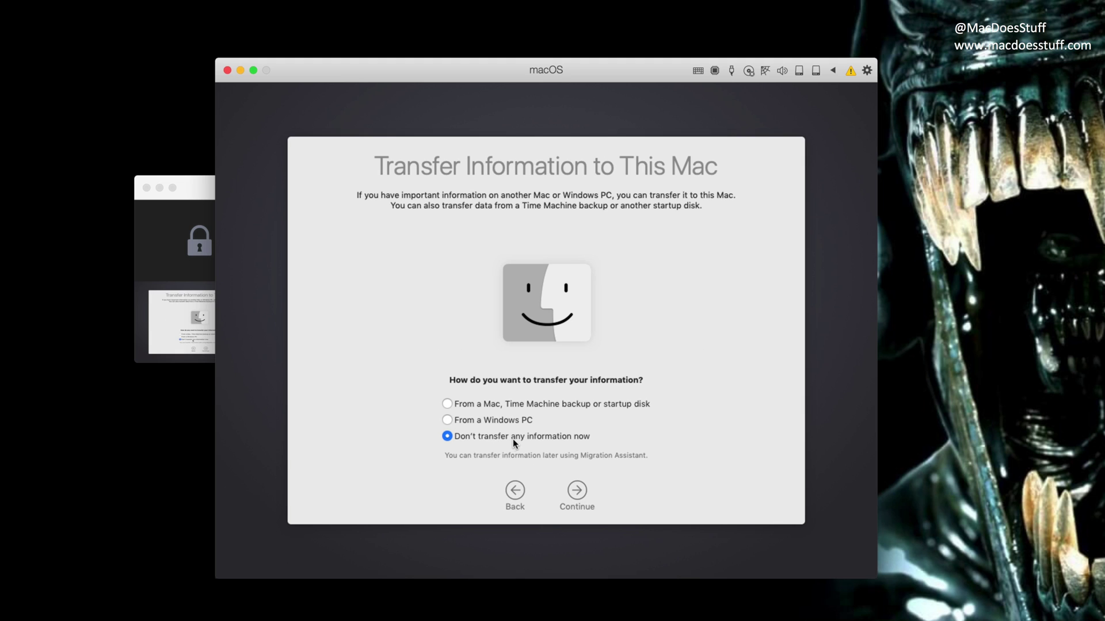
left_click(577, 492)
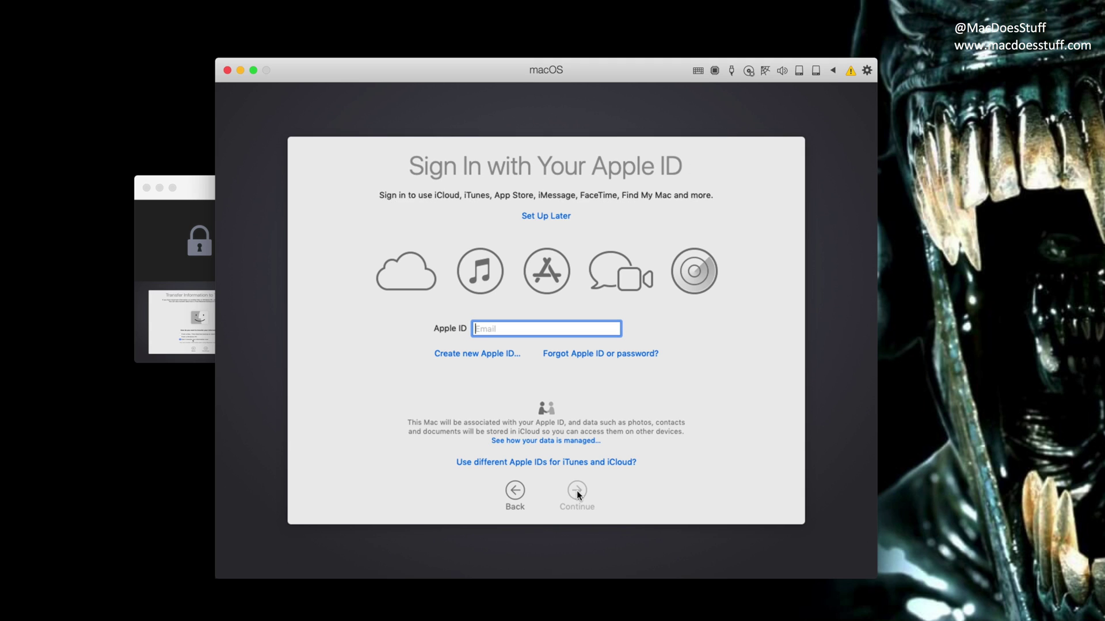
Skip Apple ID sign-in and accept the macOS terms and conditions.
left_click(547, 217)
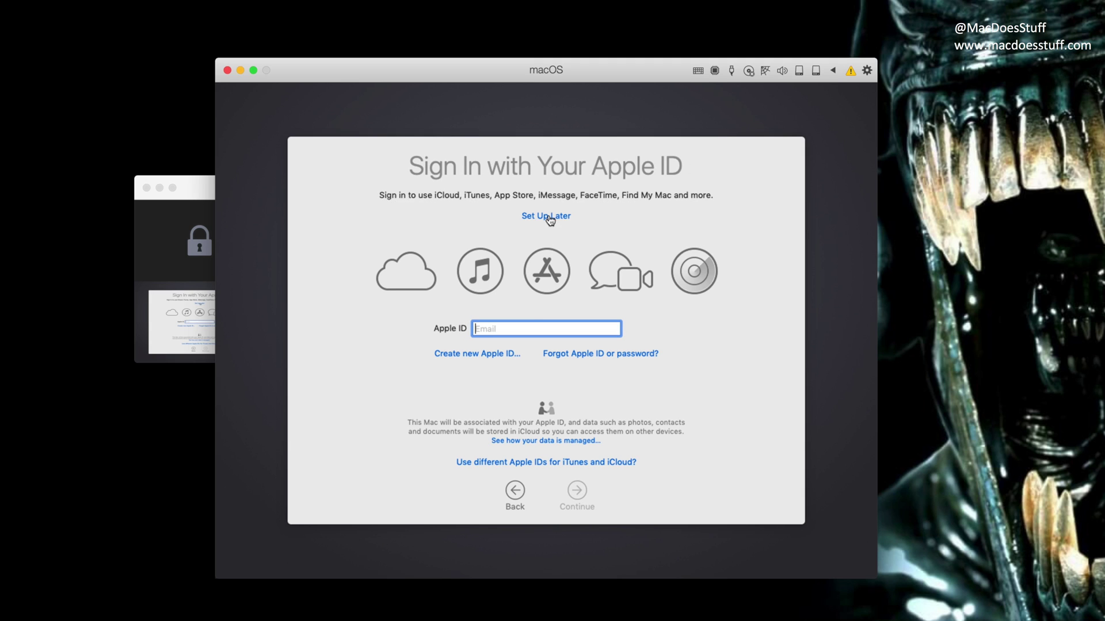
left_click(623, 206)
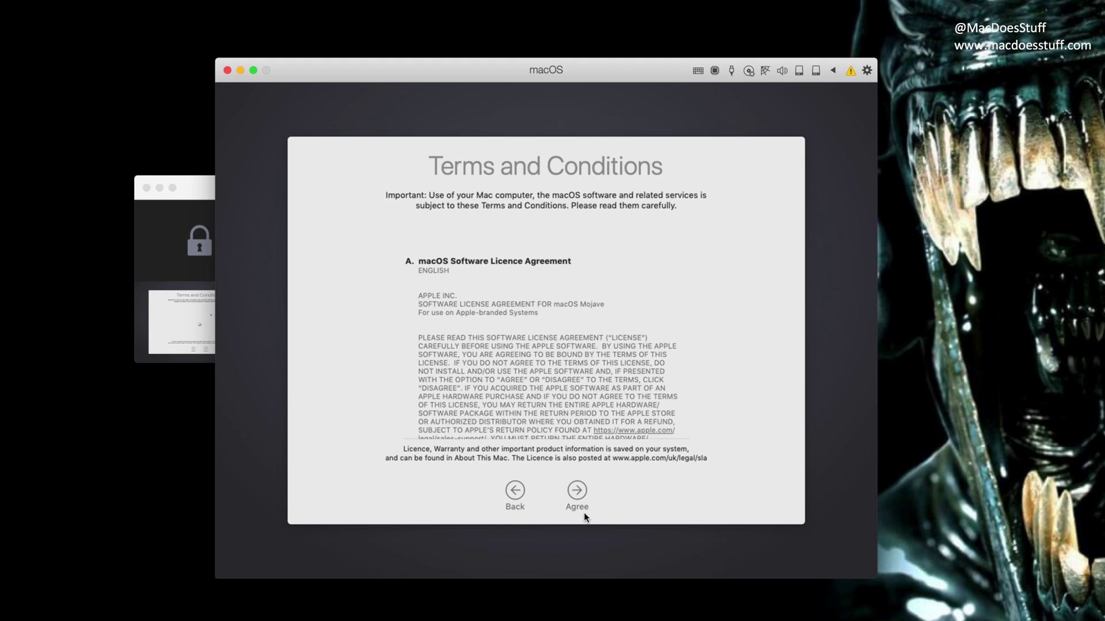
left_click(577, 490)
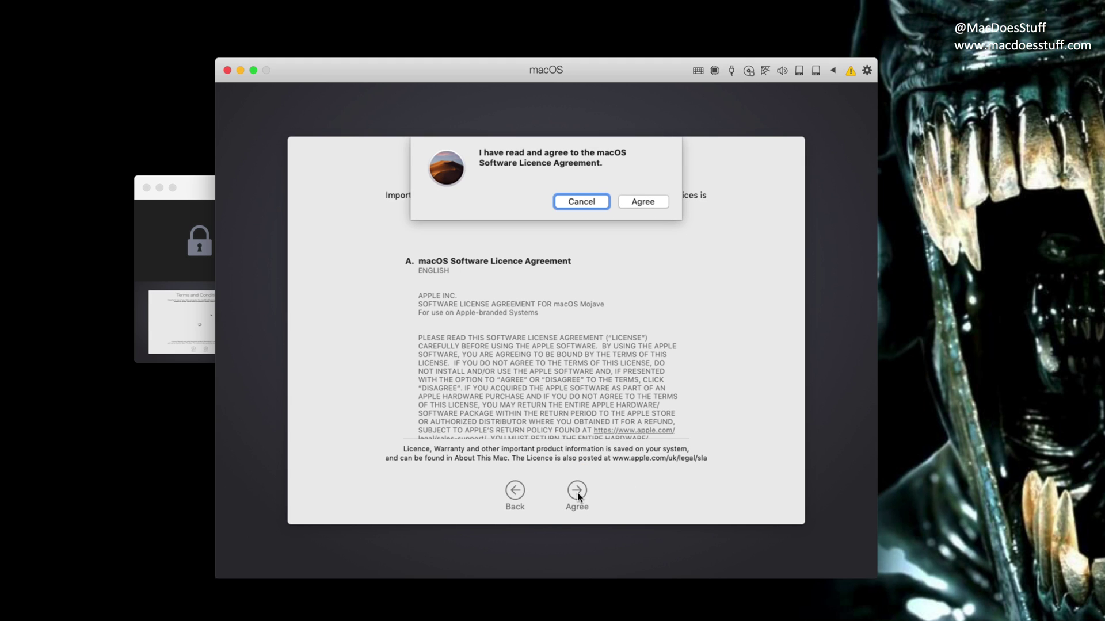
left_click(641, 200)
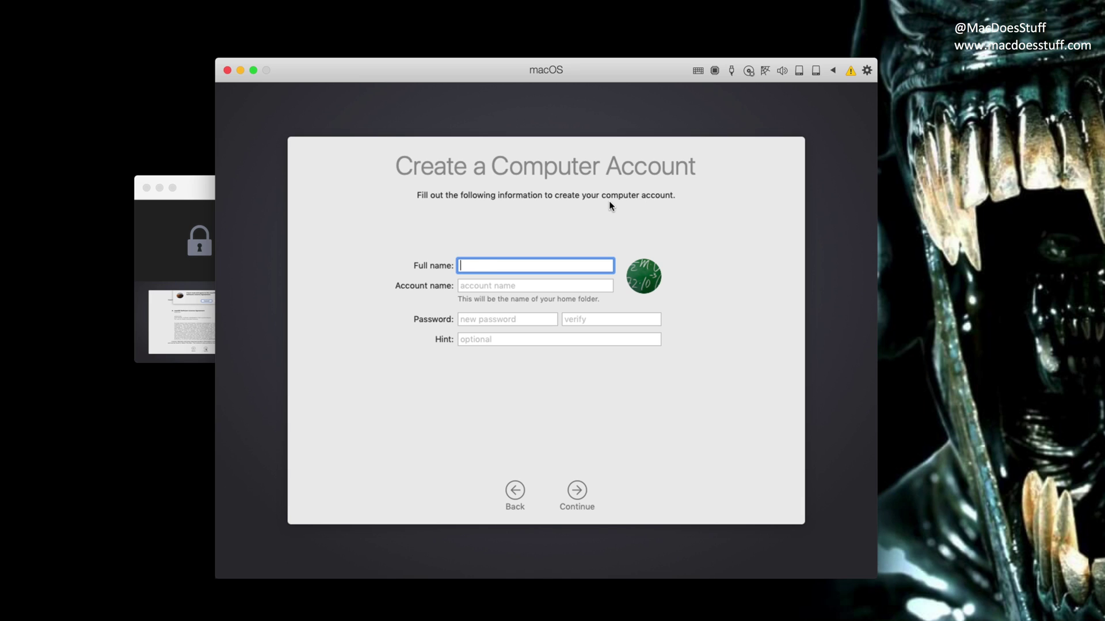
Create the 'Admin' user account with its password, verification and a password hint.
type("Admin")
key("Tab")
key("Tab")
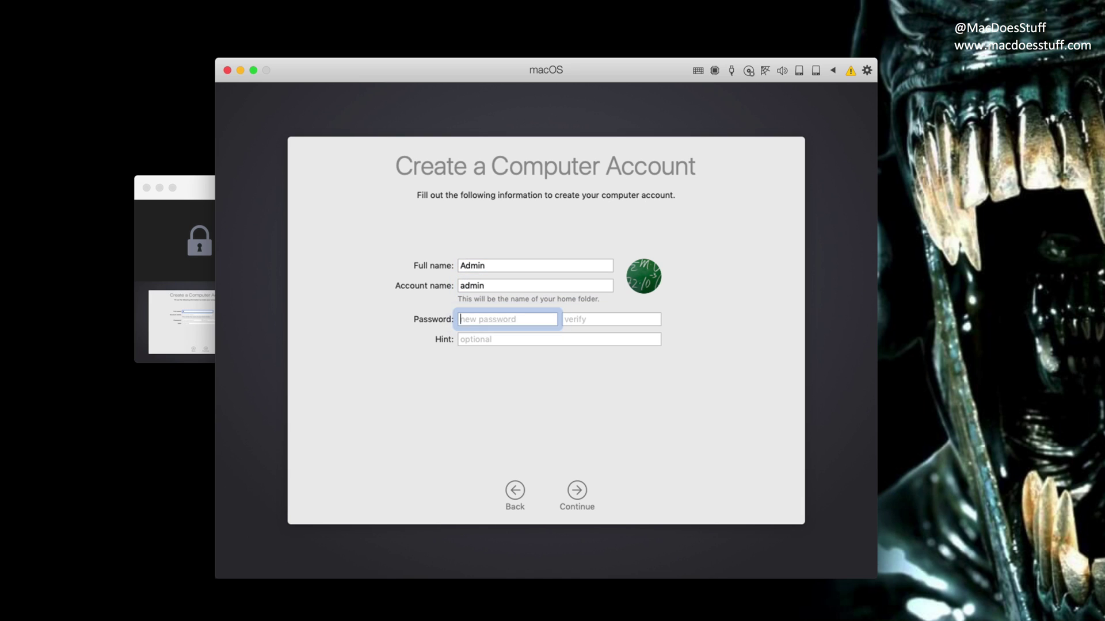
type("•••••••••")
key("Tab")
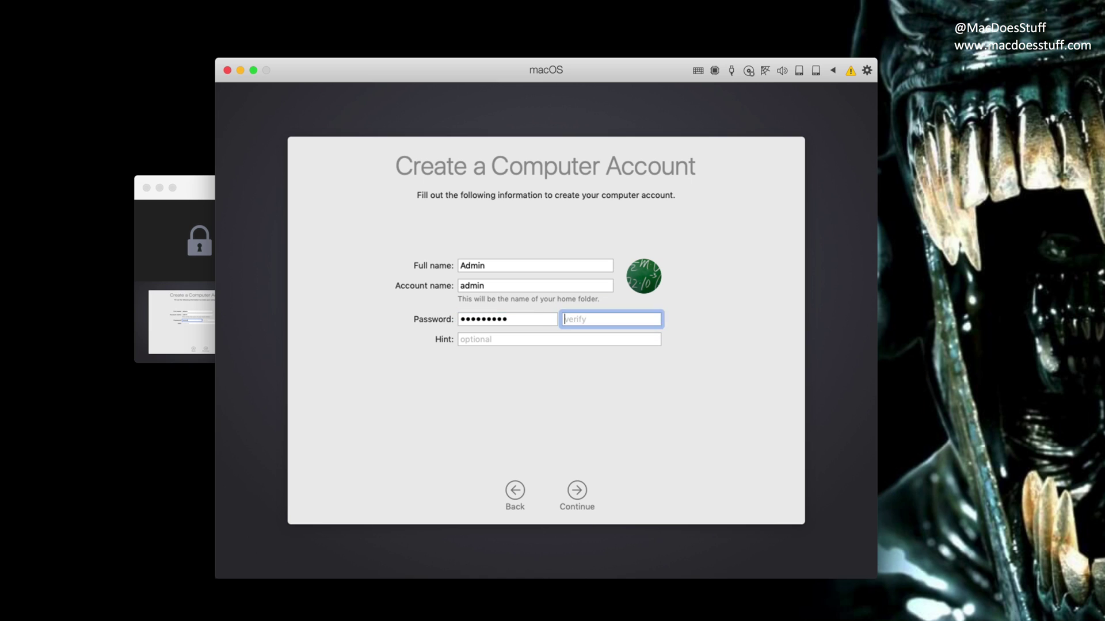
type("•••••••••")
key("Tab")
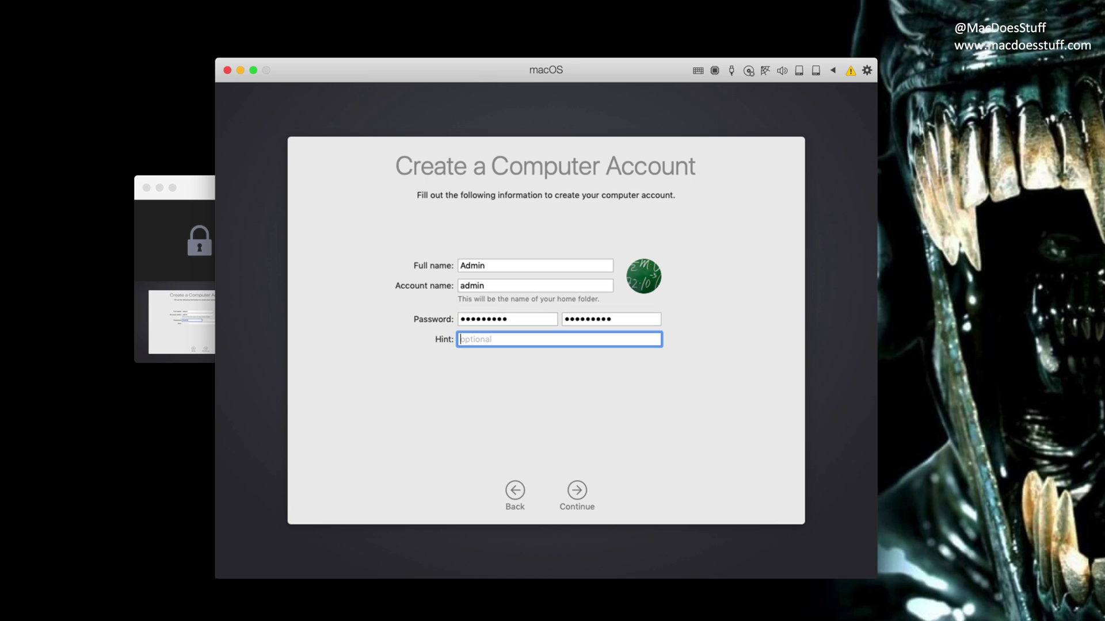
type("Nothing")
key("BackSpace")
key("BackSpace")
key("BackSpace")
key("BackSpace")
key("BackSpace")
key("BackSpace")
type("ope")
left_click(581, 494)
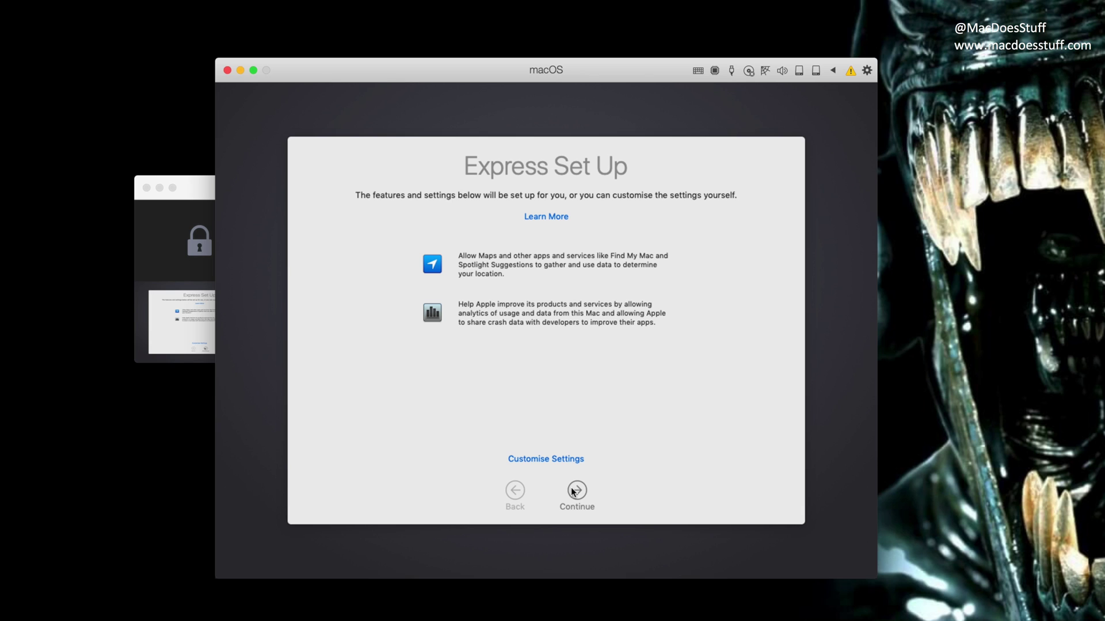
Accept Express Set Up and choose the Dark appearance to finish setup.
left_click(571, 488)
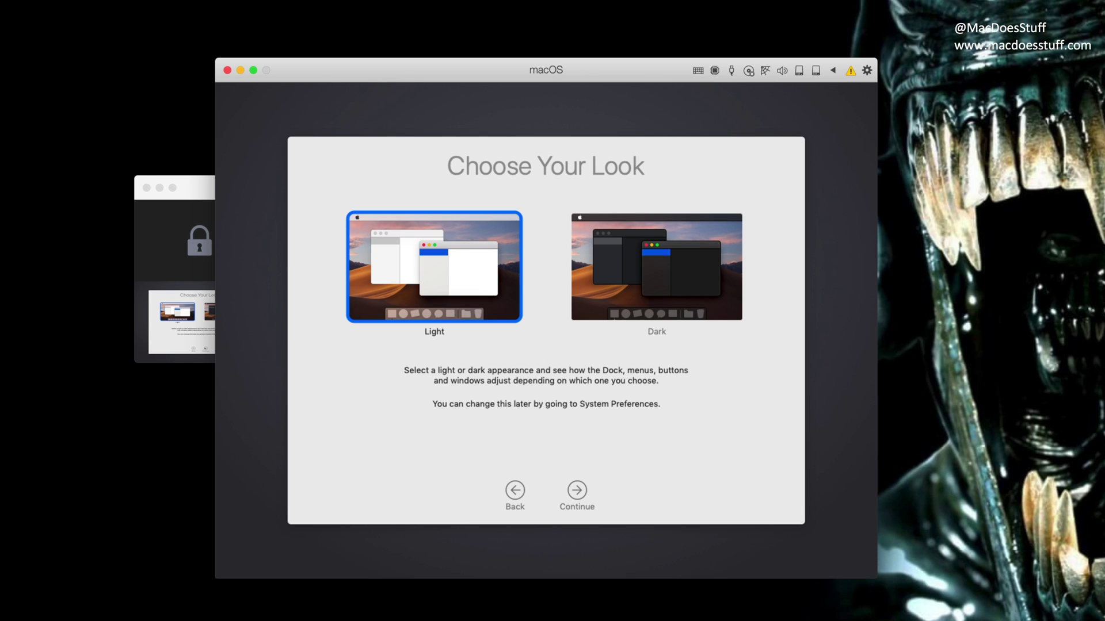
left_click(601, 296)
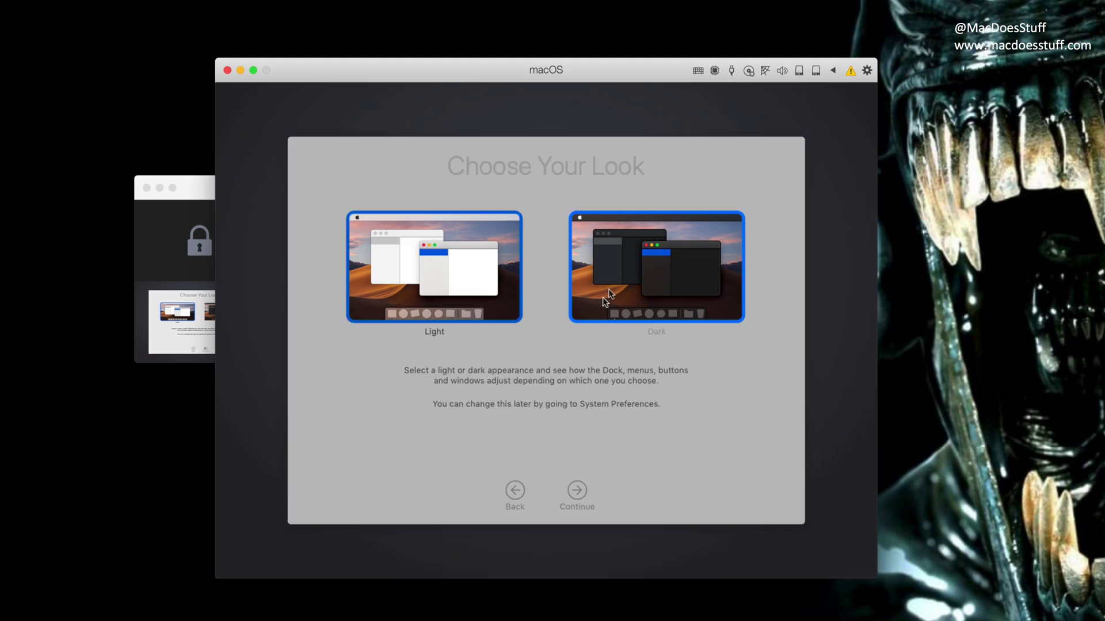
left_click(577, 491)
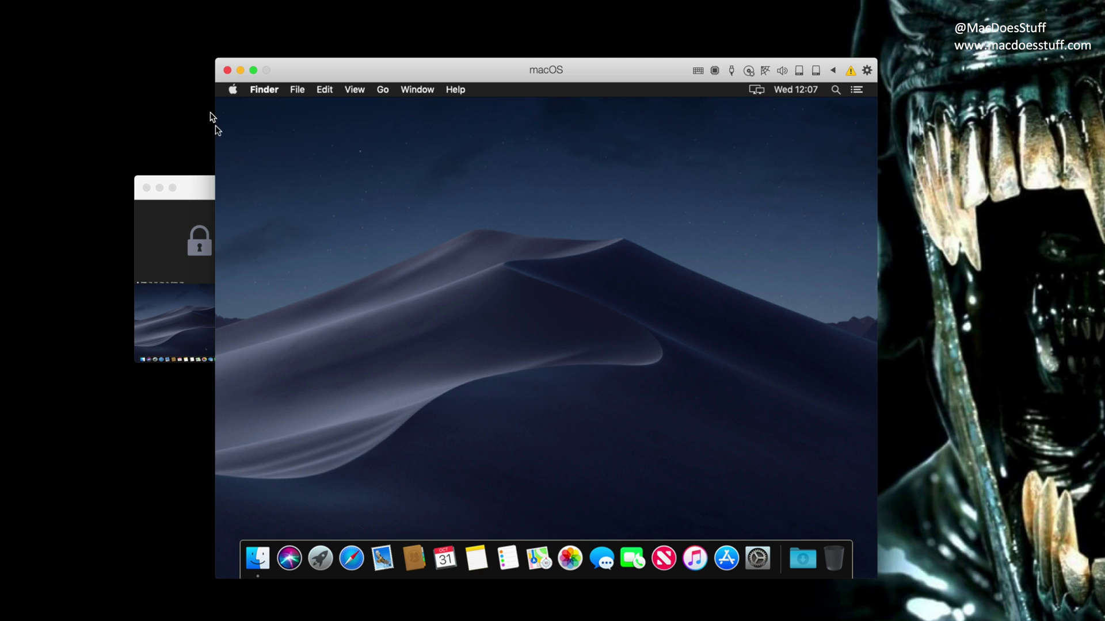
left_click(233, 90)
left_click(241, 107)
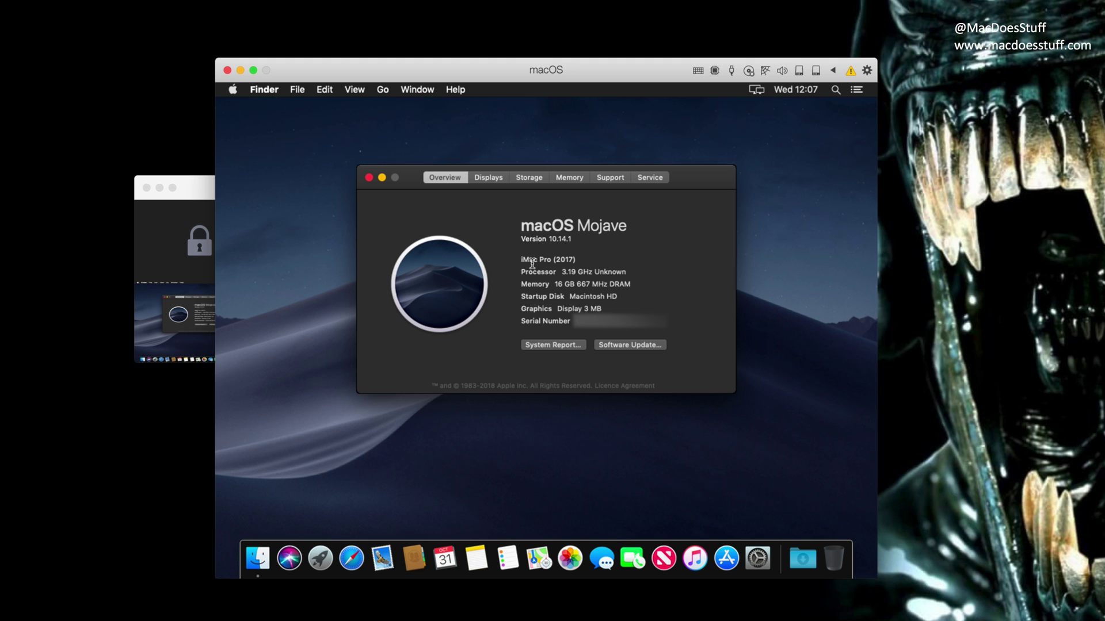
key("super+w")
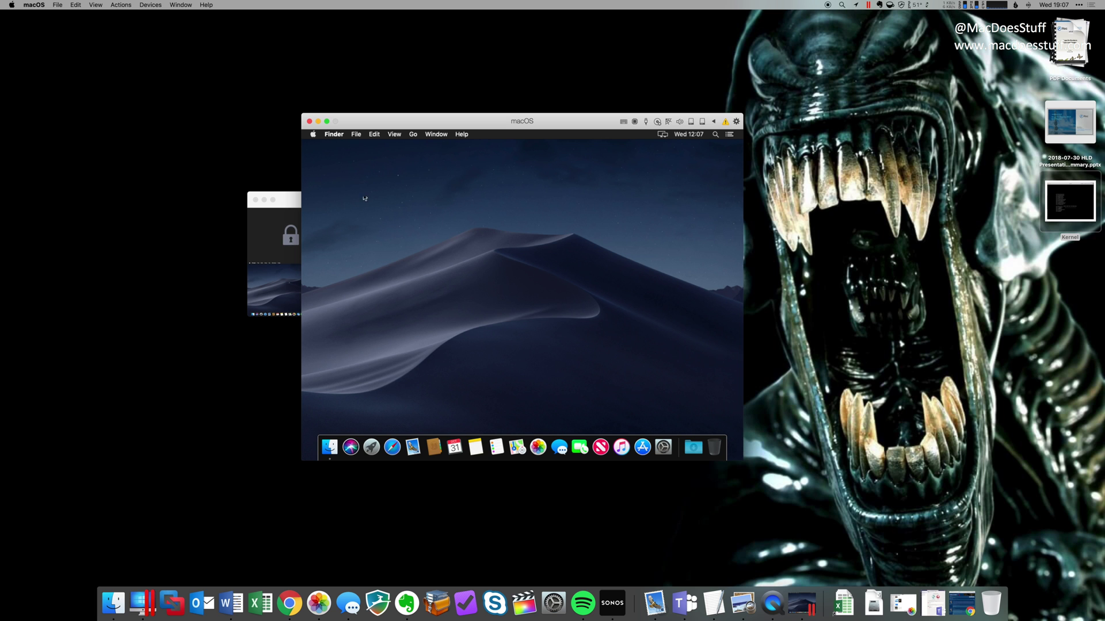
Start Install Parallels Tools from the Actions menu and connect its installation disc.
left_click(128, 6)
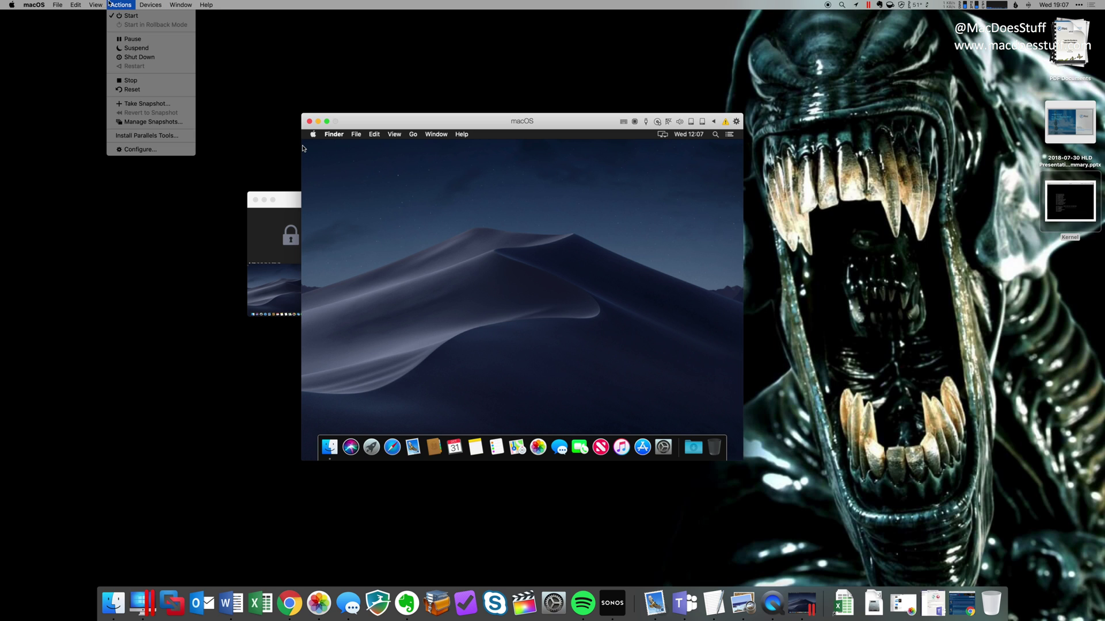
left_click(127, 137)
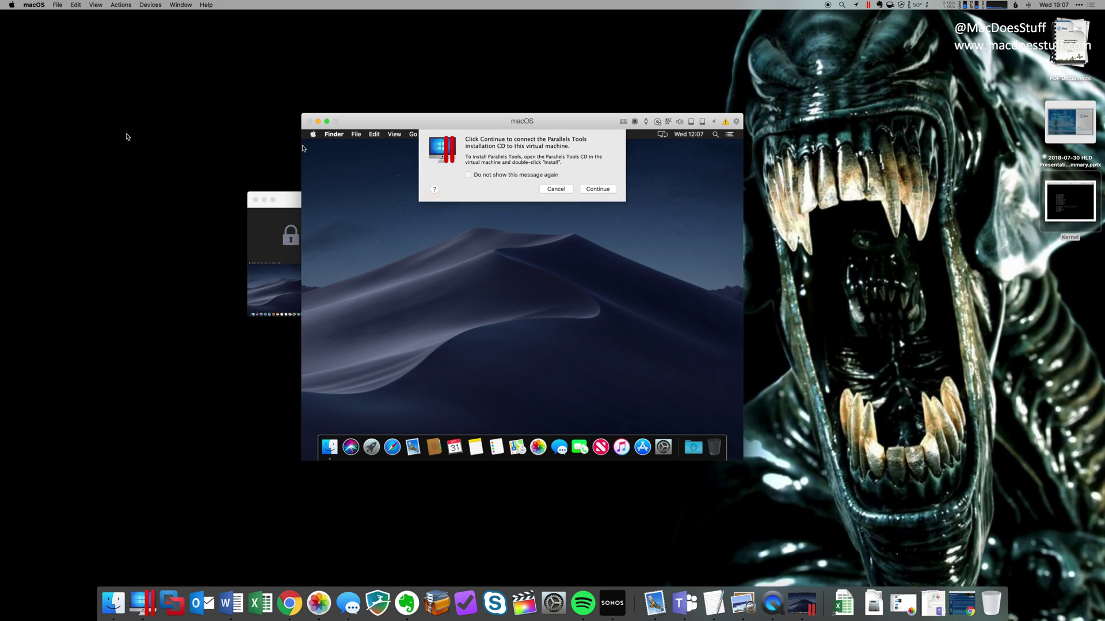
left_click(602, 191)
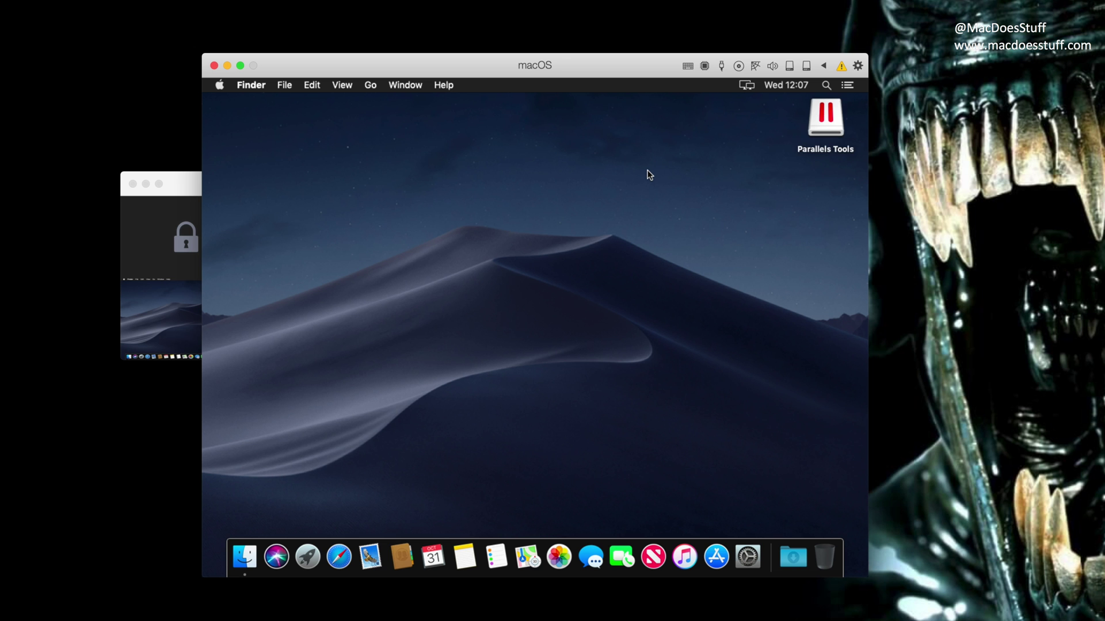
Run the installer from the Parallels Tools disk, authorize it with the password, and restart.
left_click(824, 129)
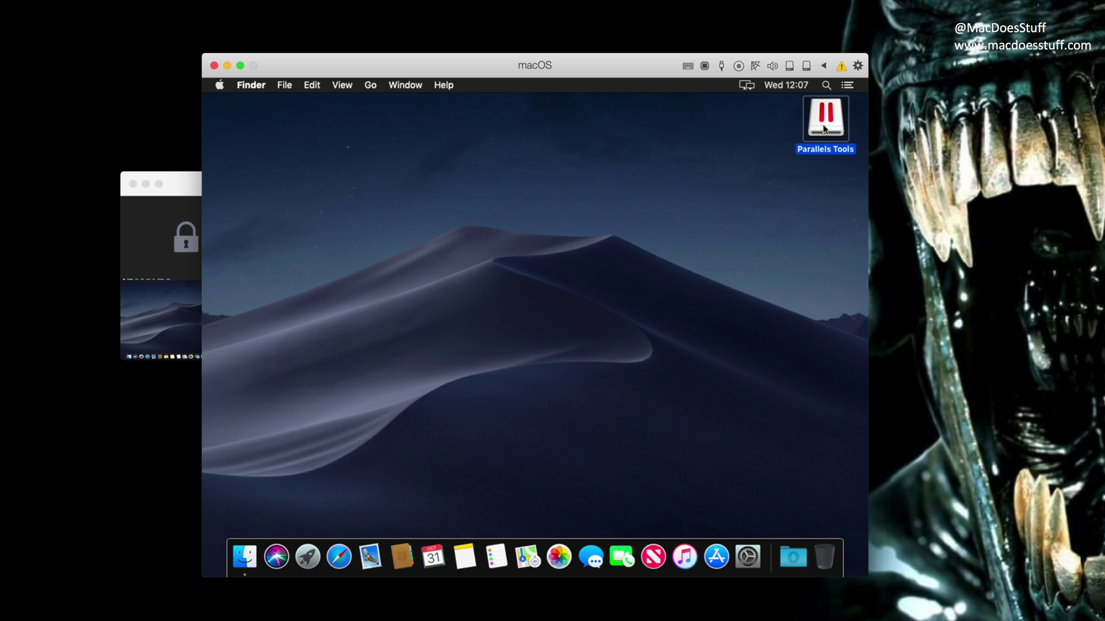
double_click(824, 129)
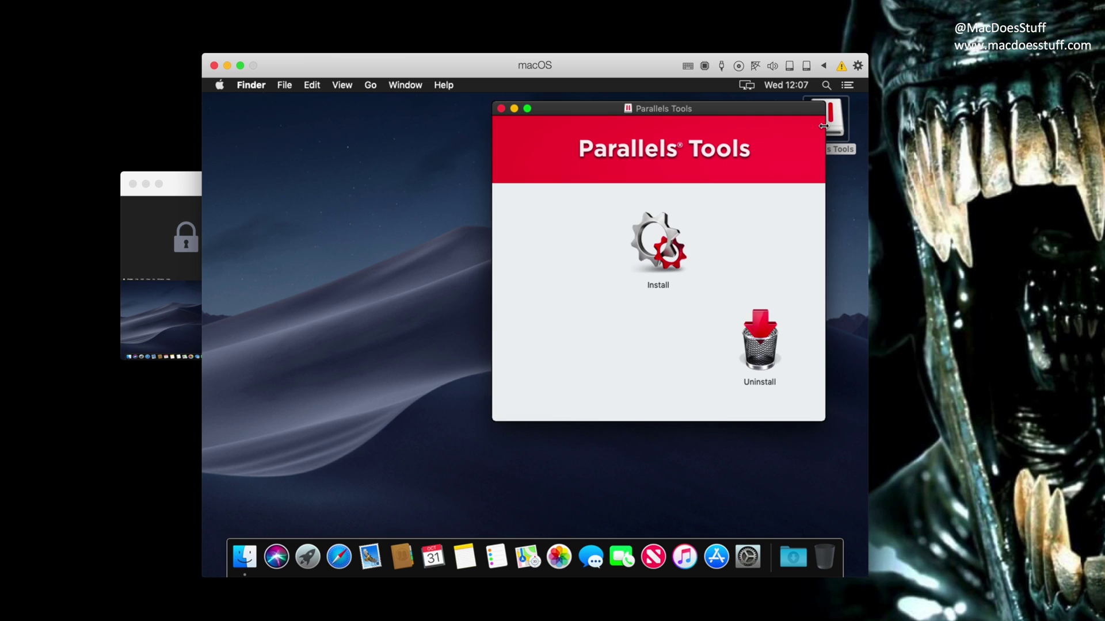
left_click_drag(751, 109, 650, 123)
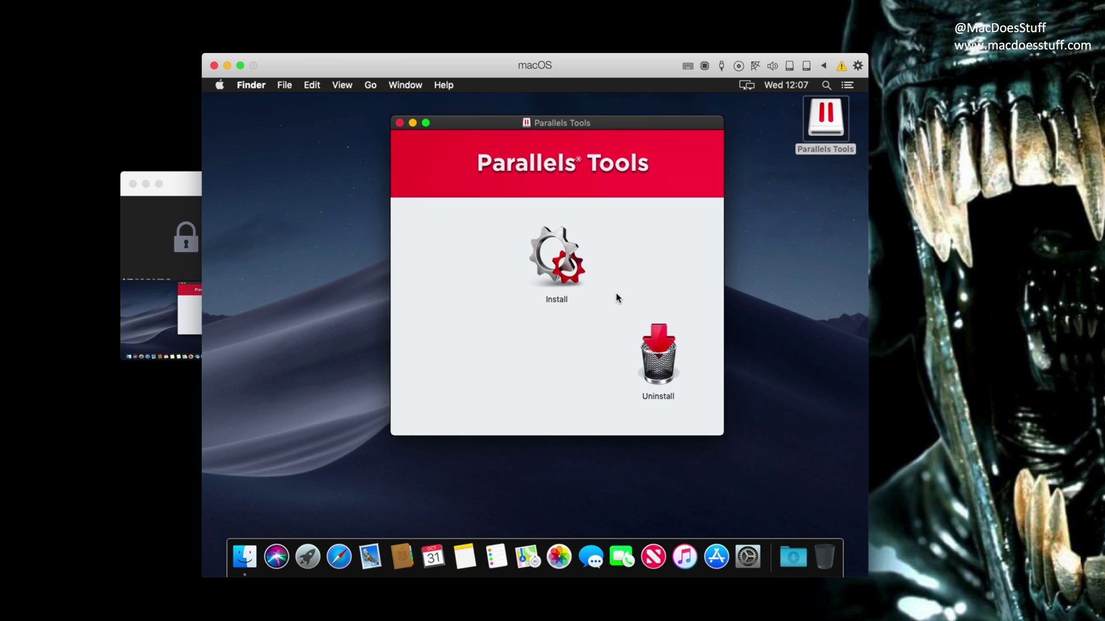
double_click(564, 273)
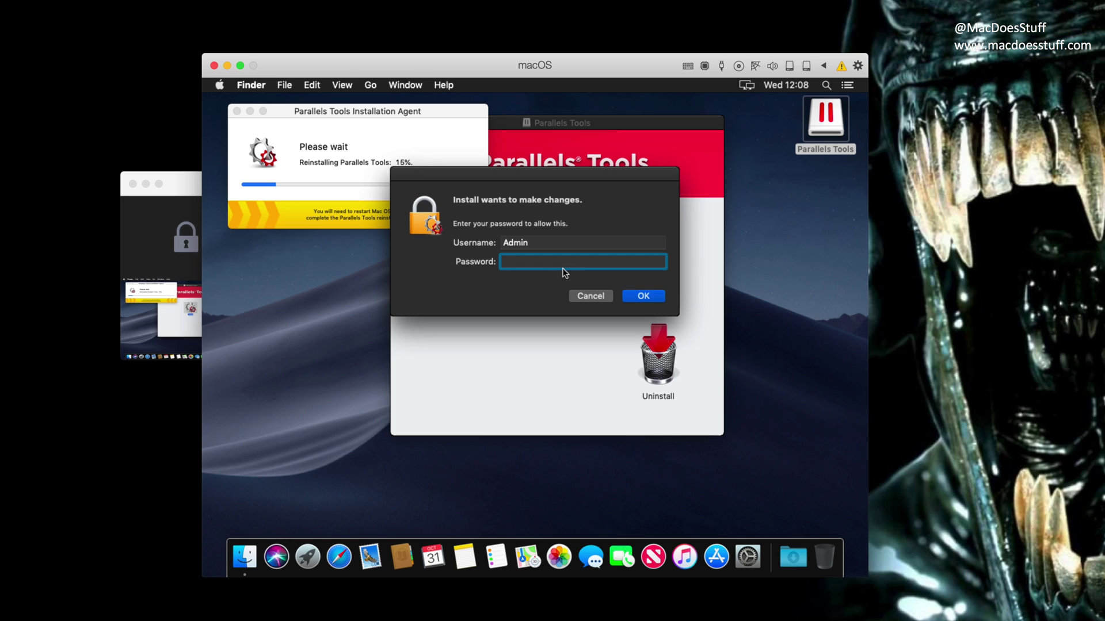
type("•••••••••")
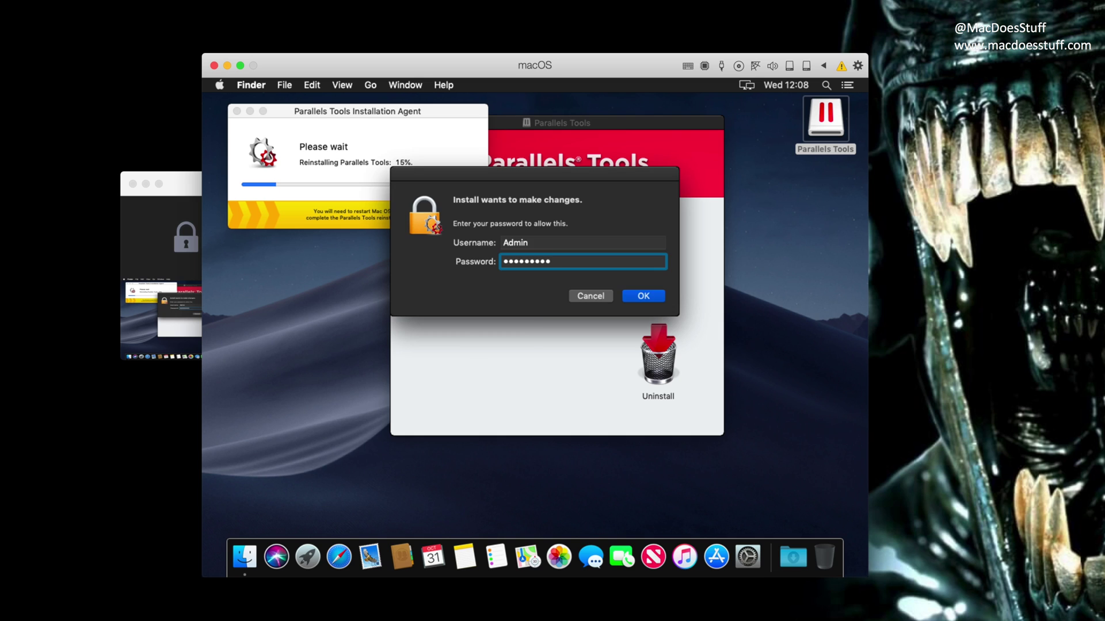
key("Return")
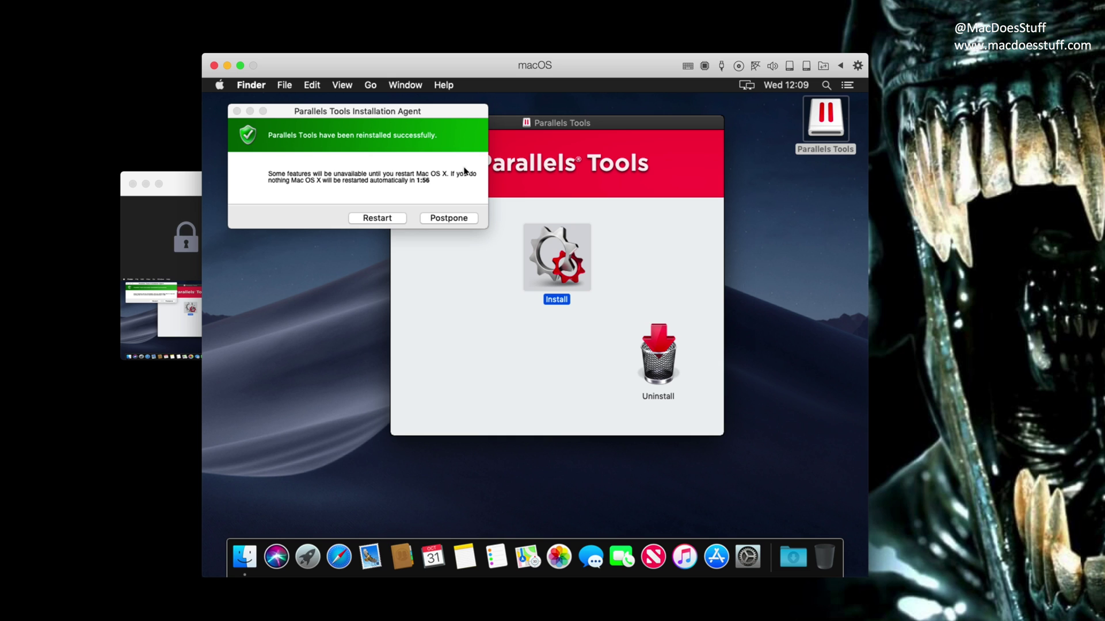
left_click(376, 218)
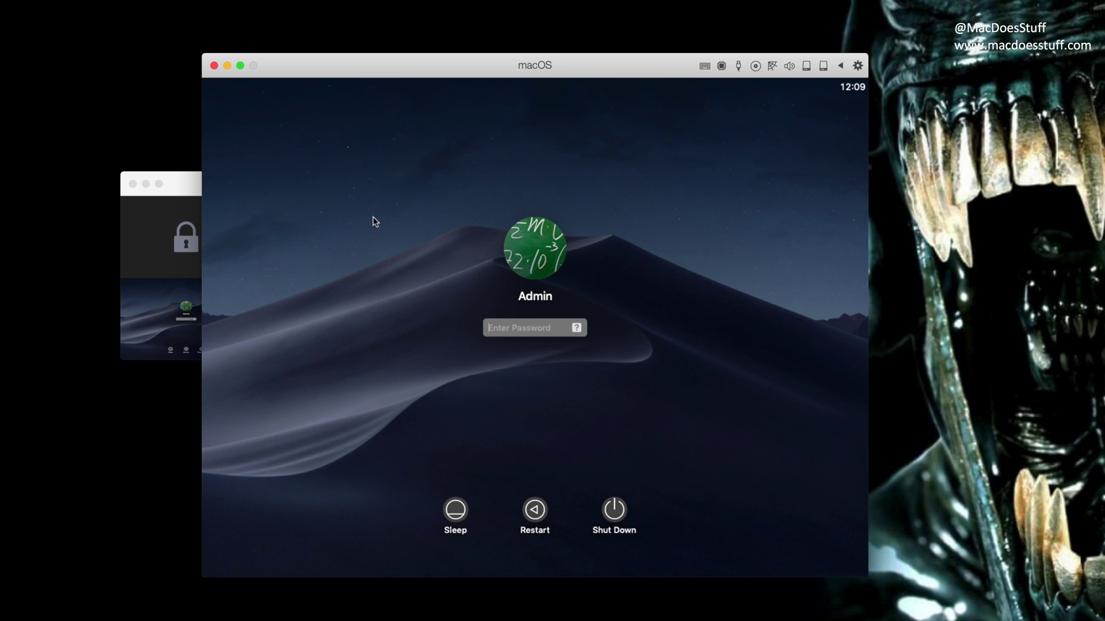
Log back into the VM and close the Parallels Tools window.
type("password")
key("Return")
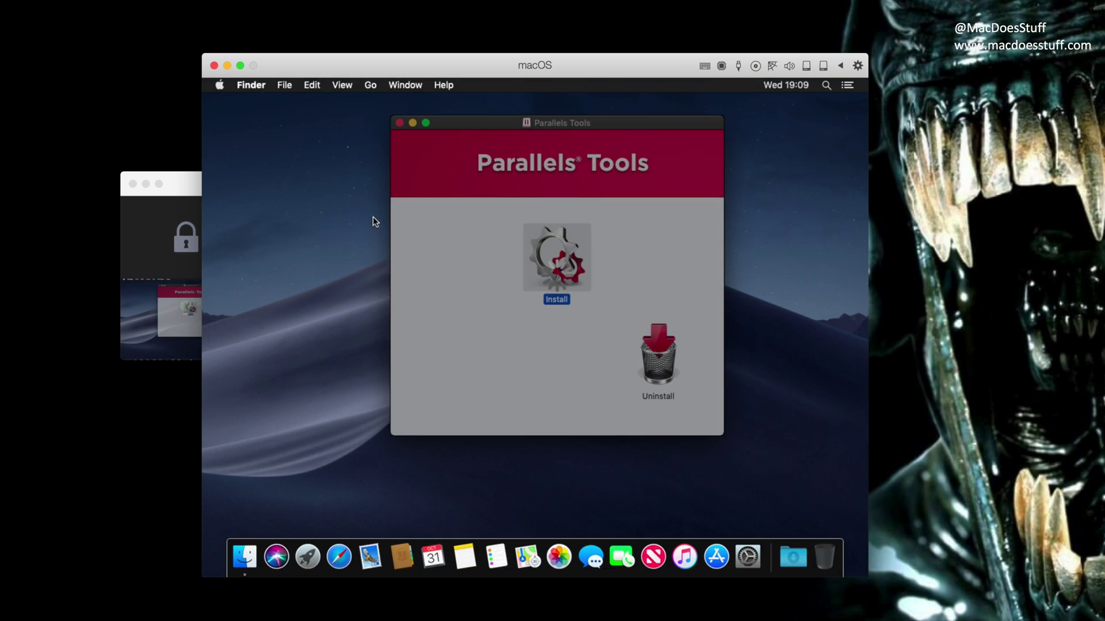
left_click(400, 122)
Eject the Parallels Tools disk, then open and close Parallels Shared Folders.
right_click(823, 130)
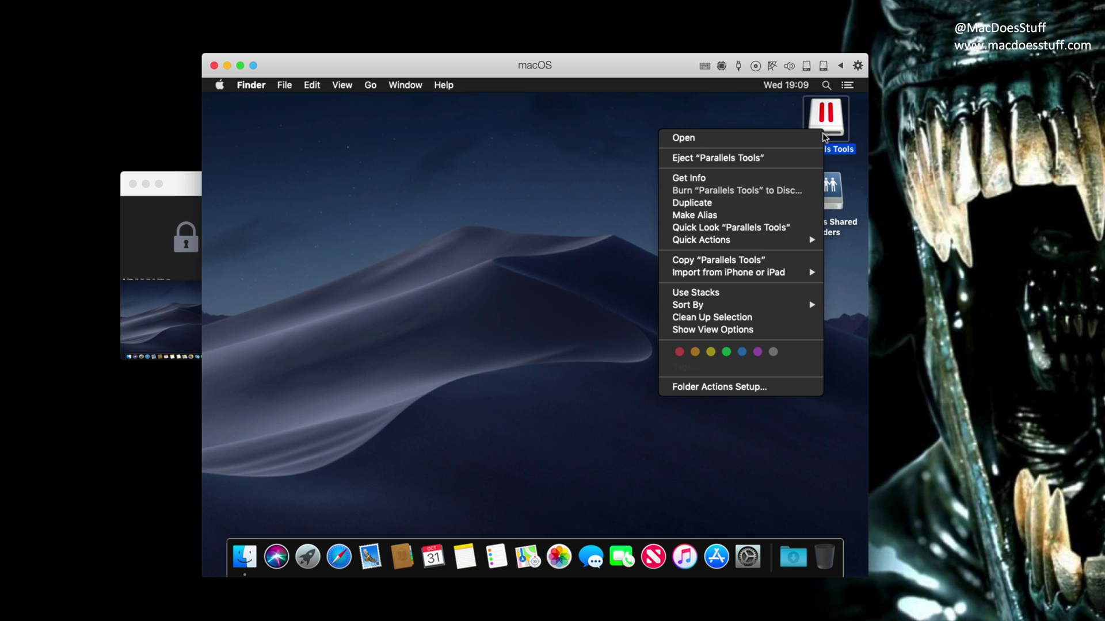
left_click(765, 156)
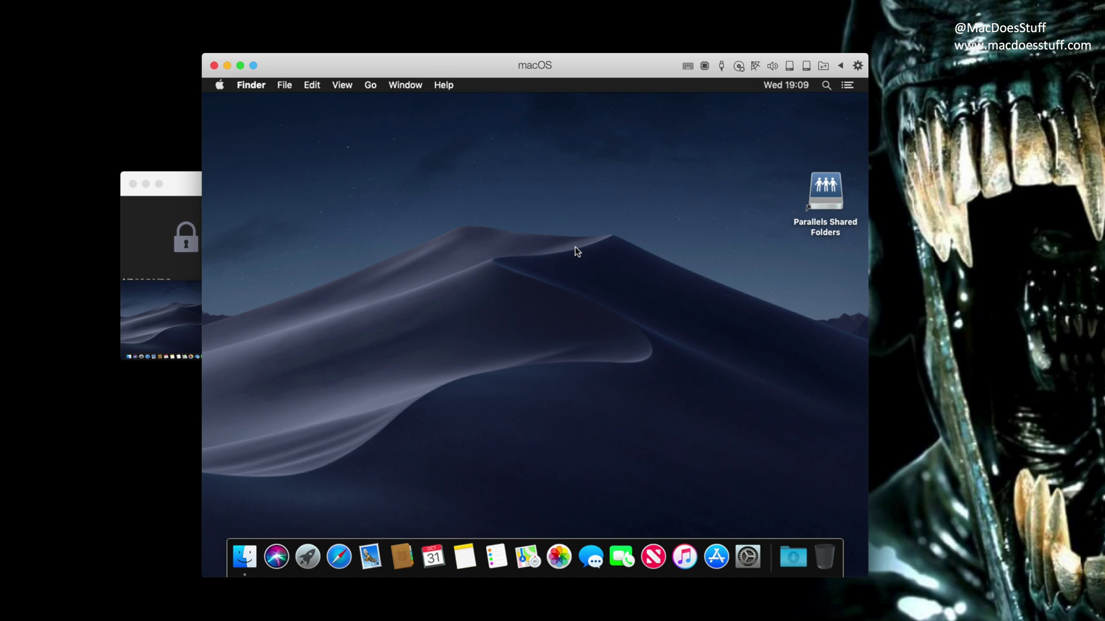
double_click(827, 202)
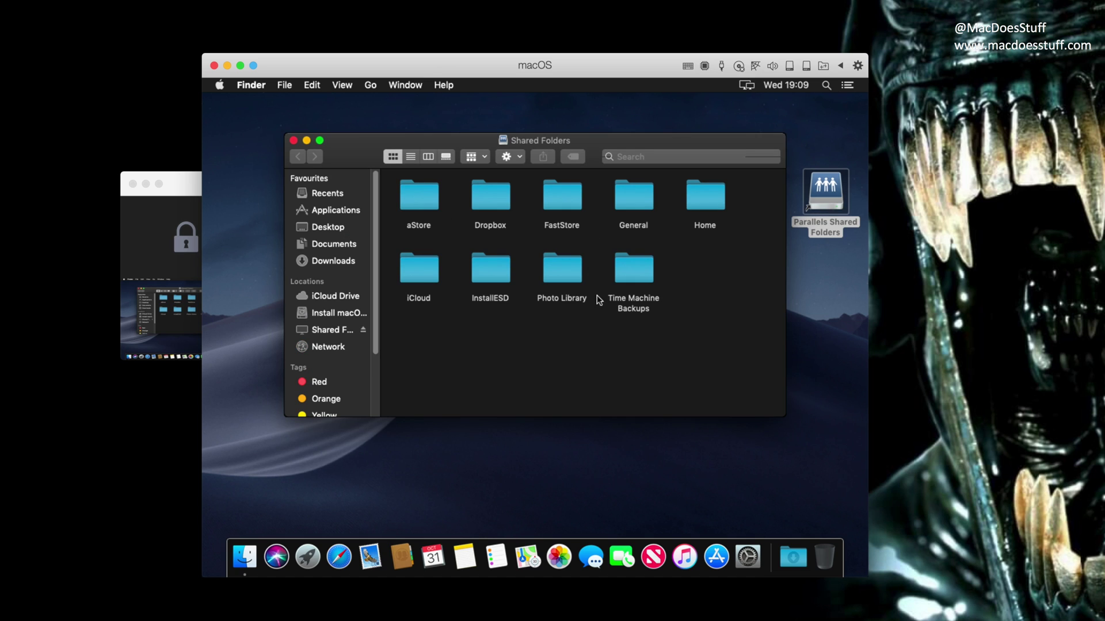
left_click(294, 141)
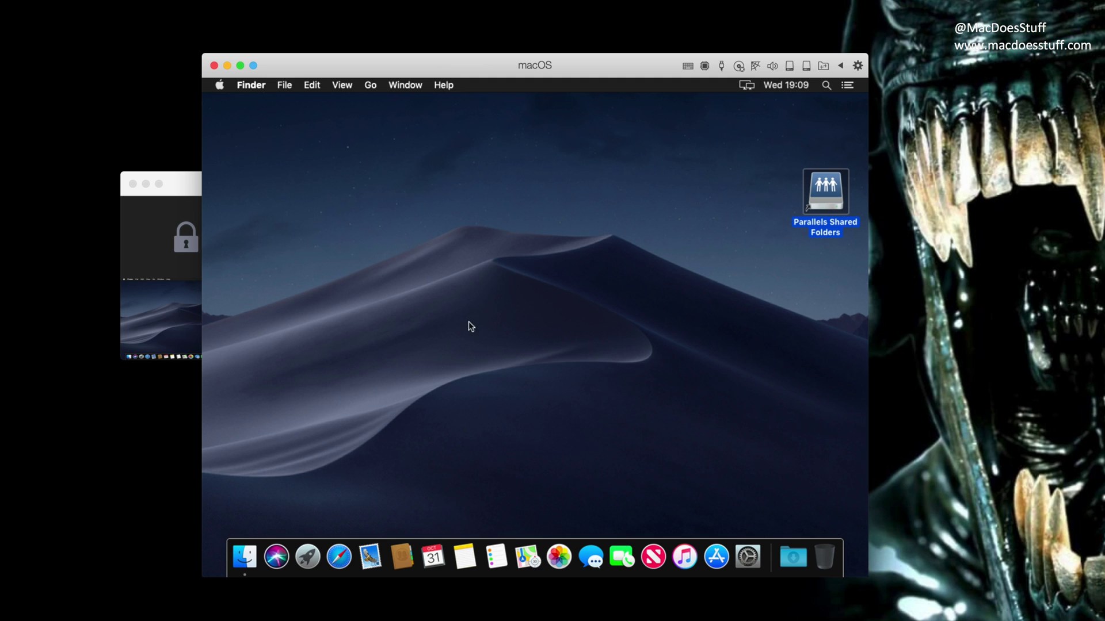
Open news.bbc.co.uk in Safari.
left_click(338, 557)
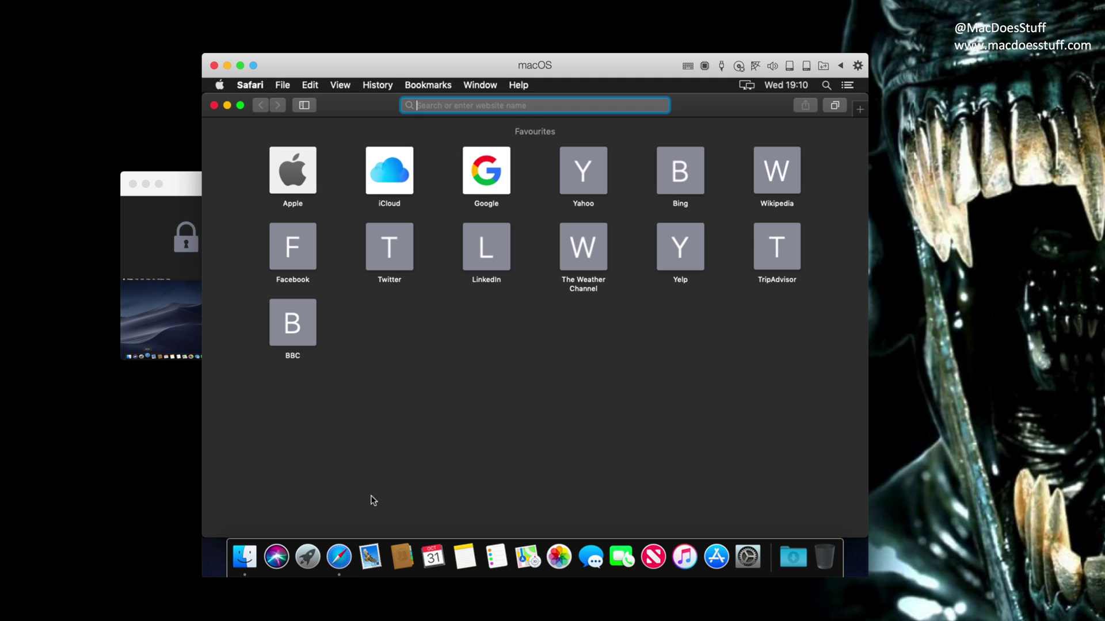
type("news.bbc.co.u")
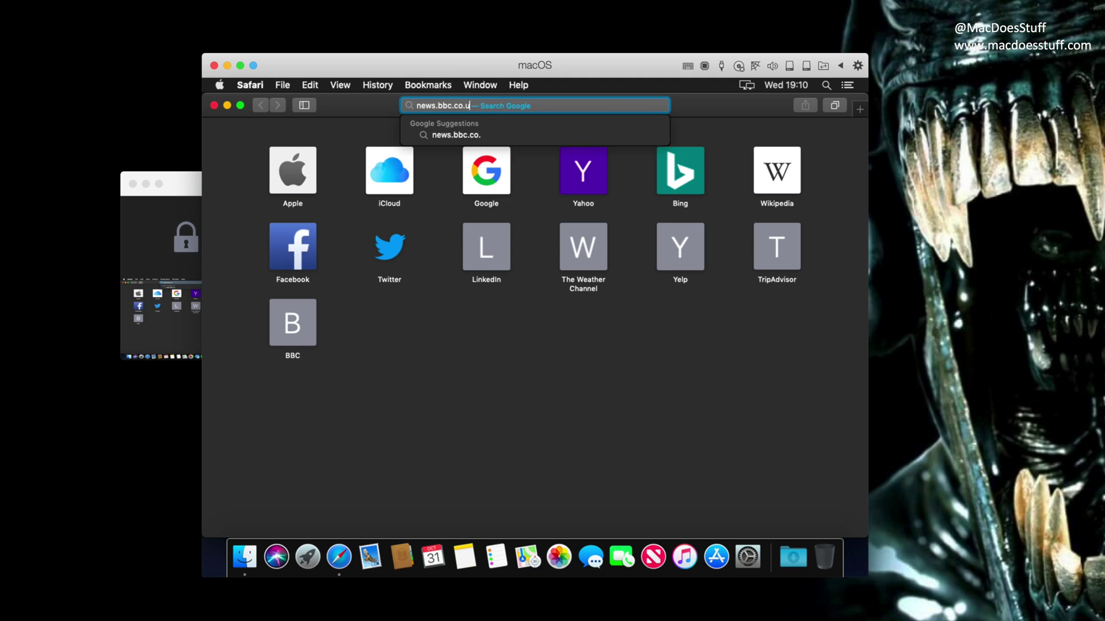
type("k")
key("Return")
Check Activity Monitor's Memory, Energy, Disk and Network tabs, then dismiss BBC's privacy and cookie notices.
key("super+space")
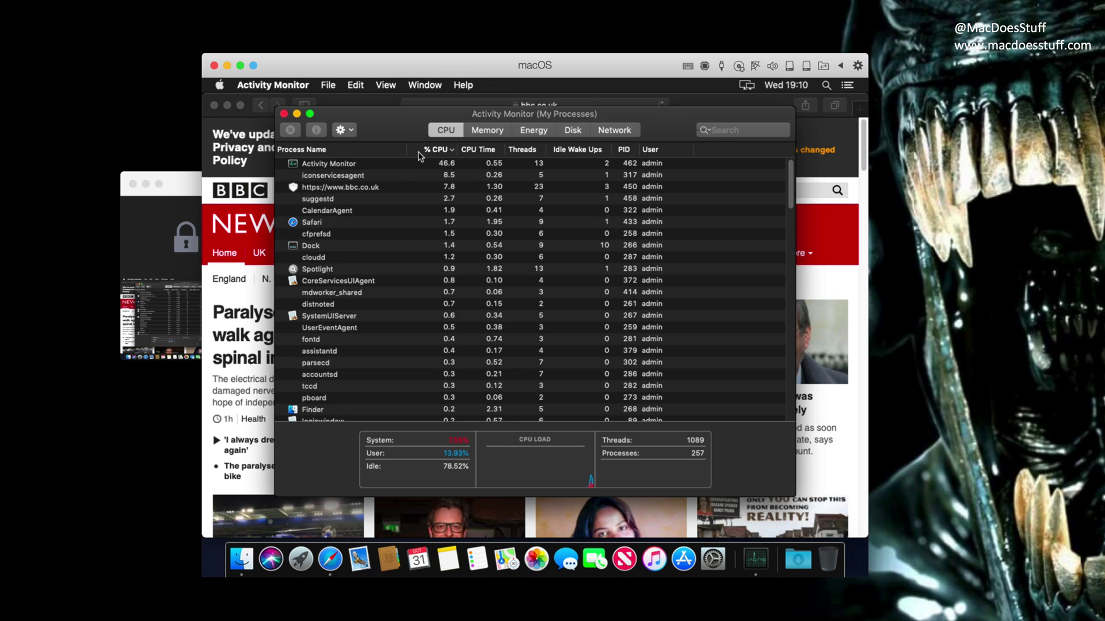
left_click(487, 130)
left_click(534, 130)
left_click(573, 130)
left_click(602, 129)
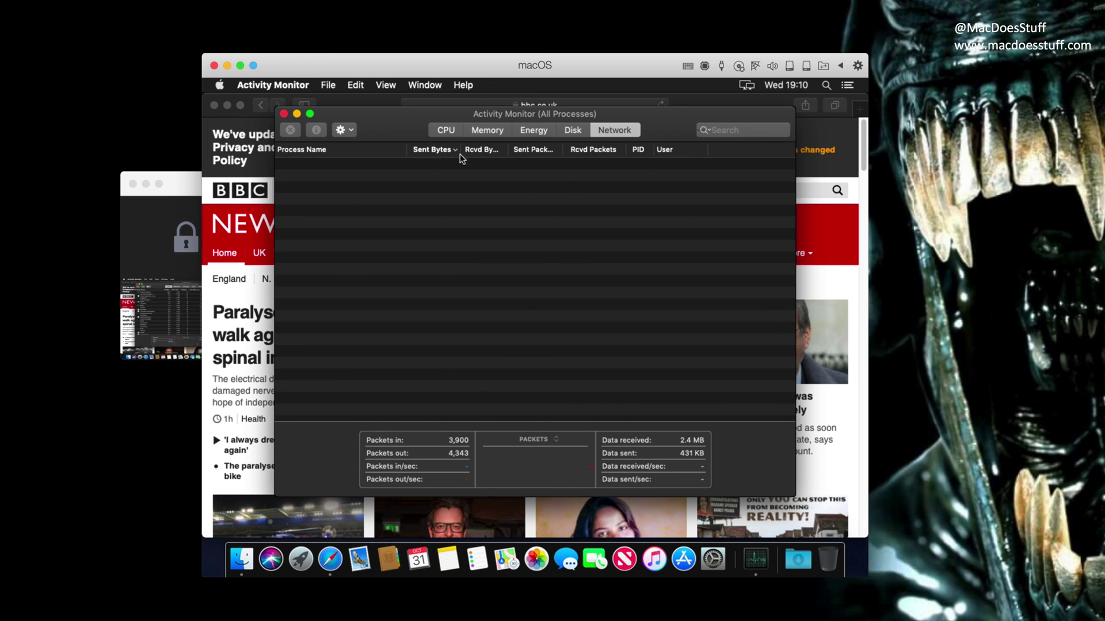
key("super+h")
left_click(731, 140)
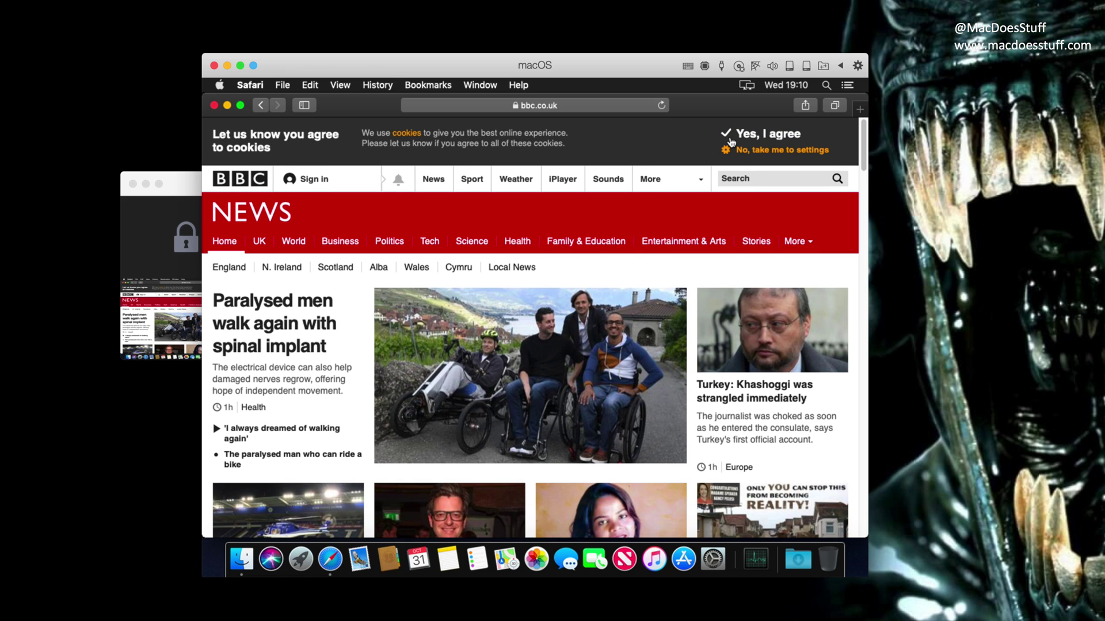
left_click(731, 140)
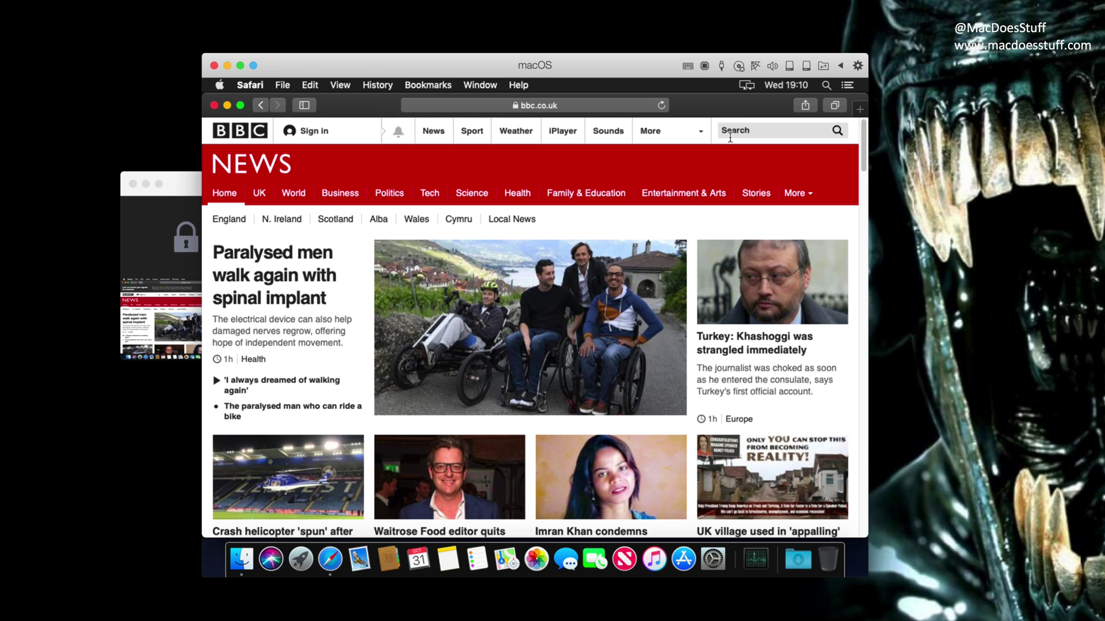